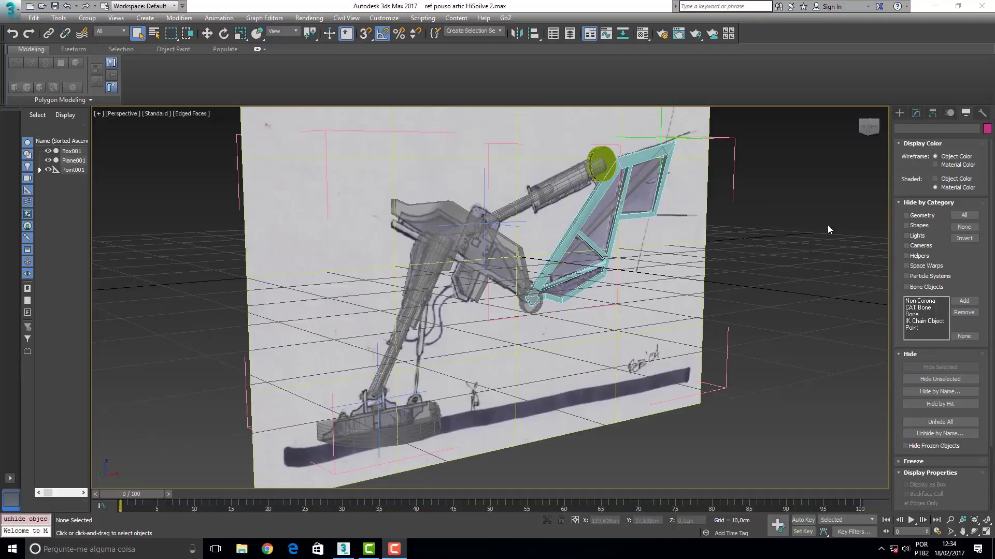
- Hide the sketched reference plane Plane001
click(974, 532)
mouse_move(544, 290)
mouse_down()
mouse_move(442, 302)
mouse_move(481, 293)
mouse_move(478, 304)
mouse_up()
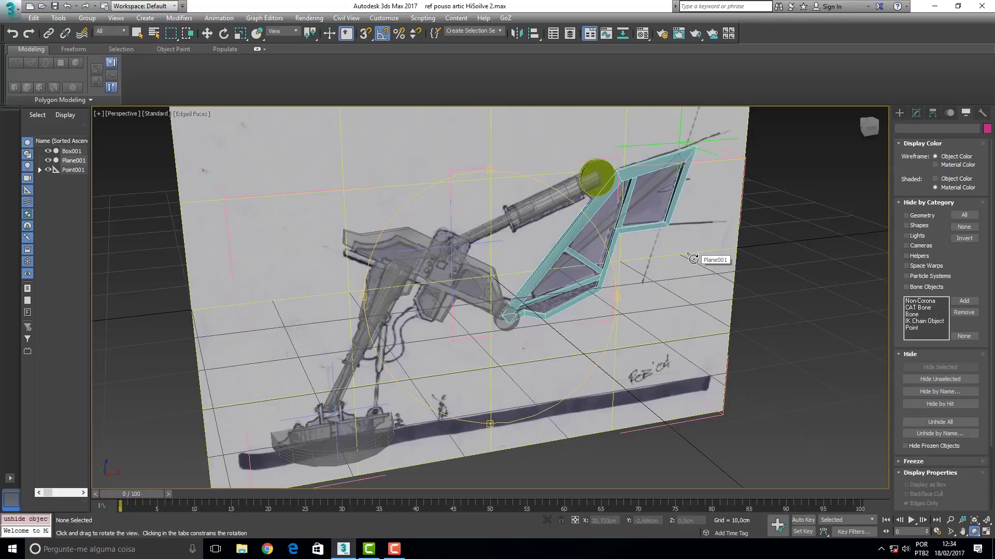
right_click(678, 287)
click(678, 287)
right_click(678, 286)
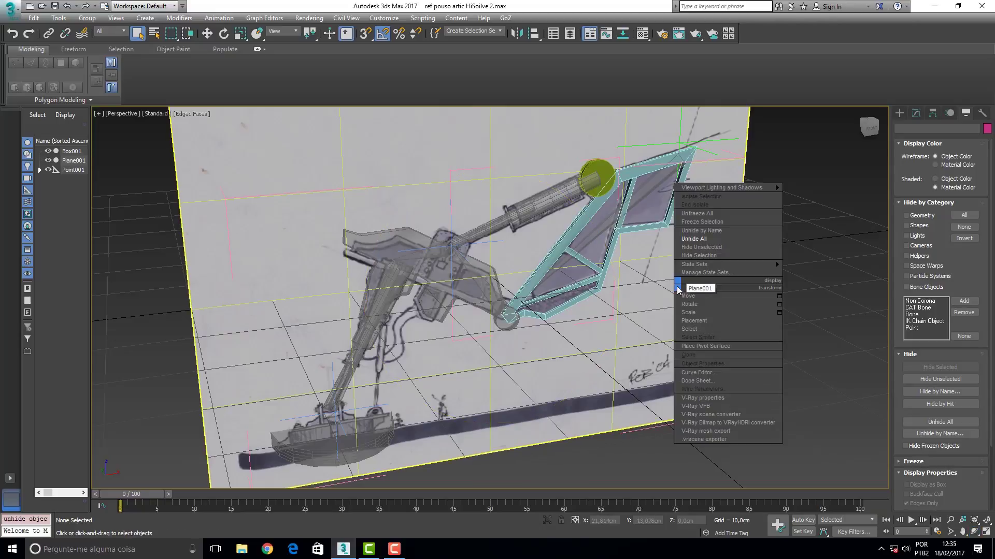
click(709, 256)
right_click(693, 256)
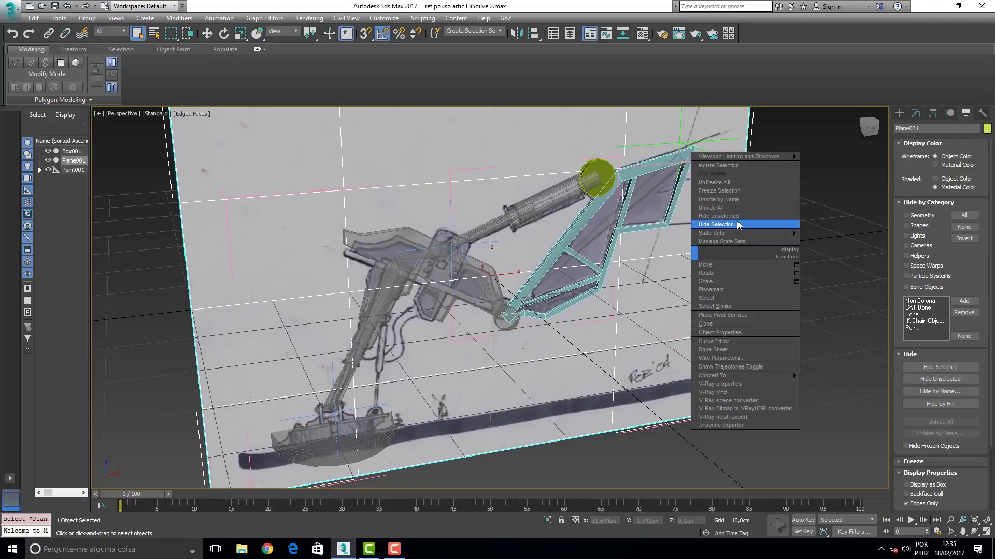
click(735, 224)
- Select the cyan frame mesh Line001 and show its modifier stack
drag(868, 131, 871, 129)
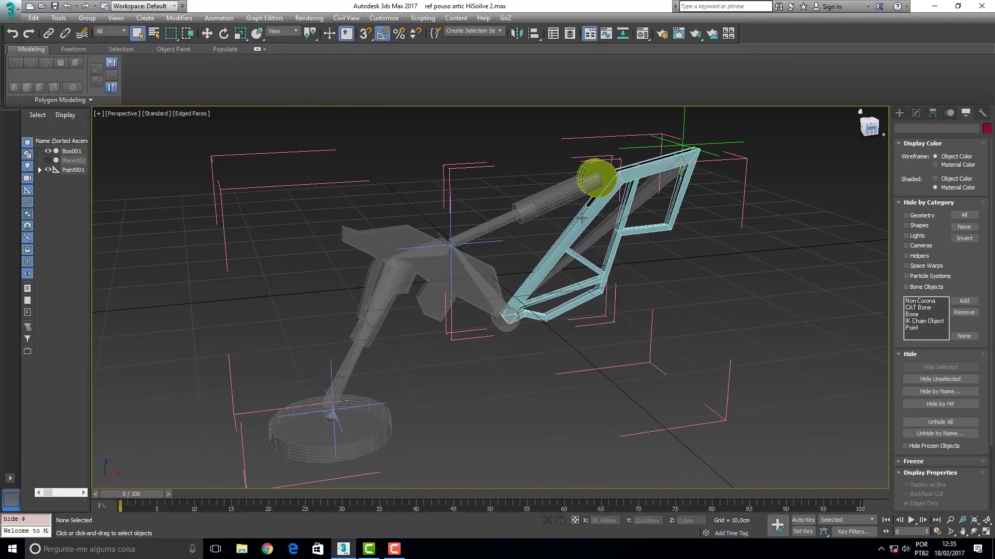
scroll(549, 254, up, 4)
scroll(555, 253, down, 2)
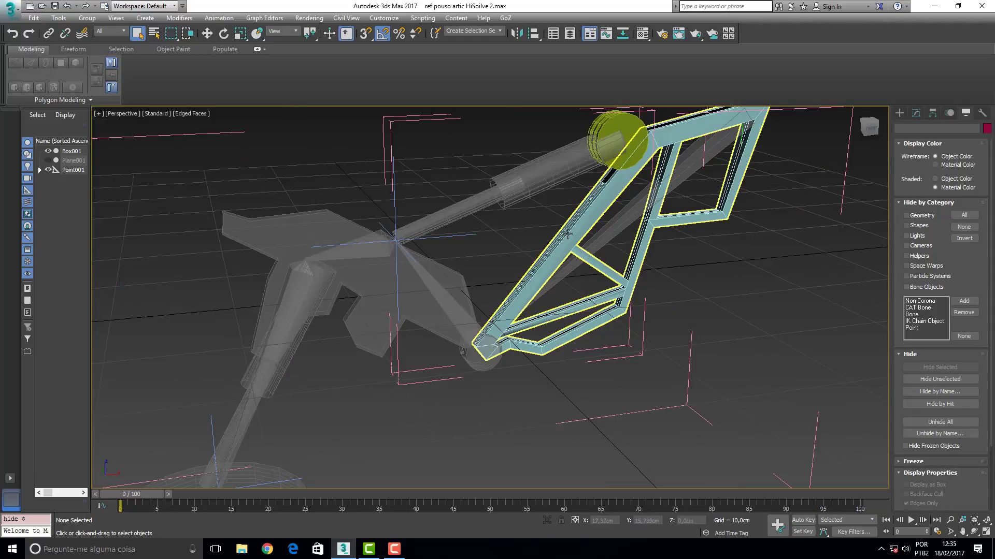
click(555, 253)
click(916, 114)
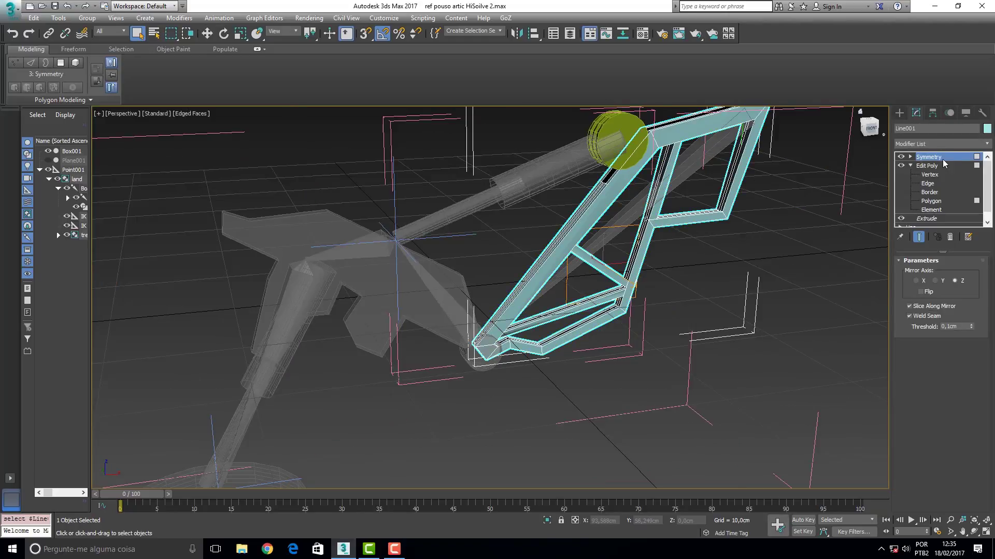
- Toggle the frame's Symmetry and Edit Poly modifiers off and back on to inspect its base shape
click(901, 157)
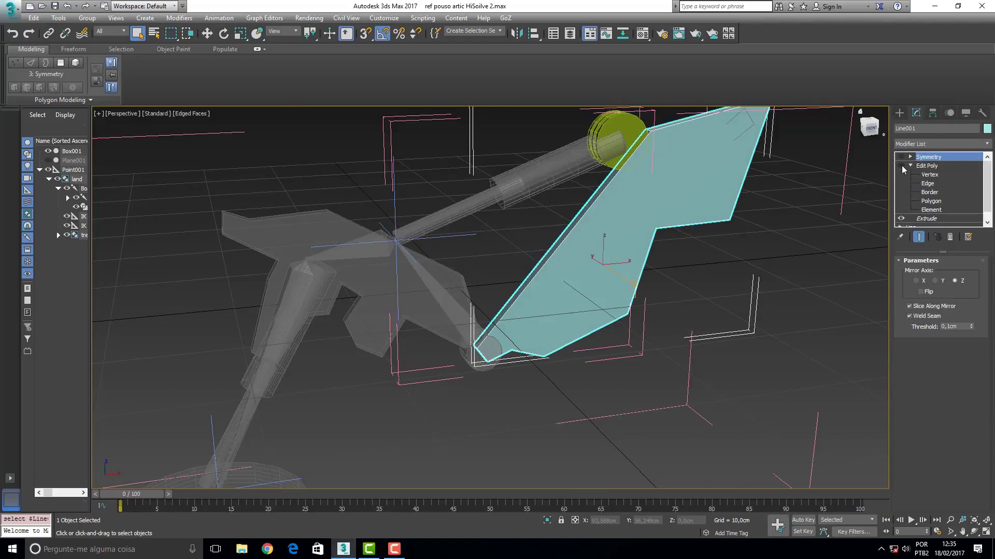
alt+middle_drag(458, 287, 458, 287)
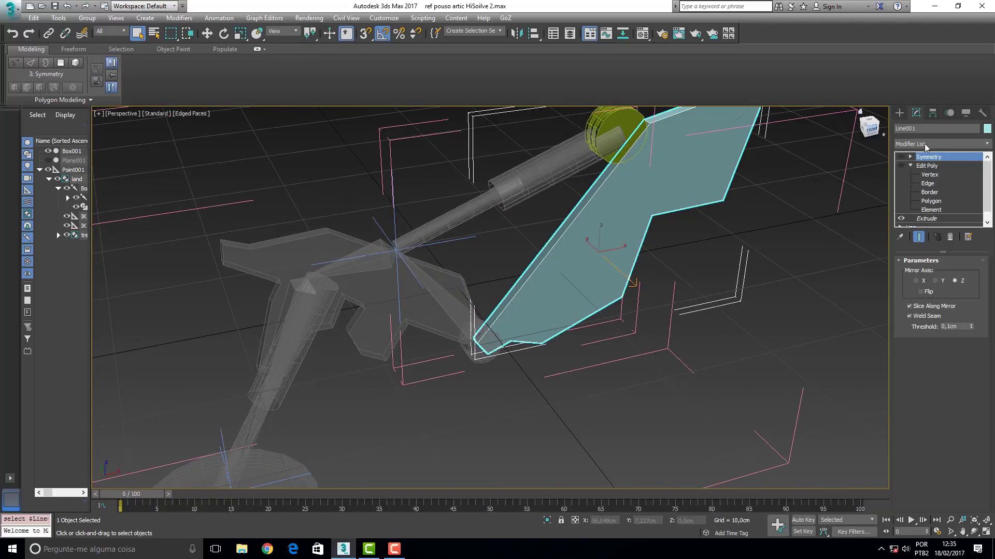
click(901, 166)
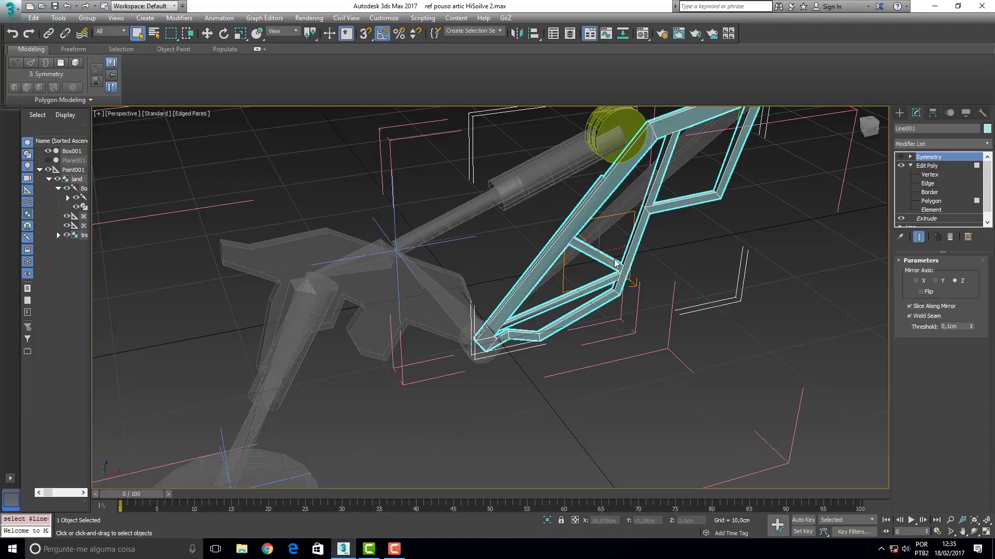
alt+middle_drag(616, 263, 653, 259)
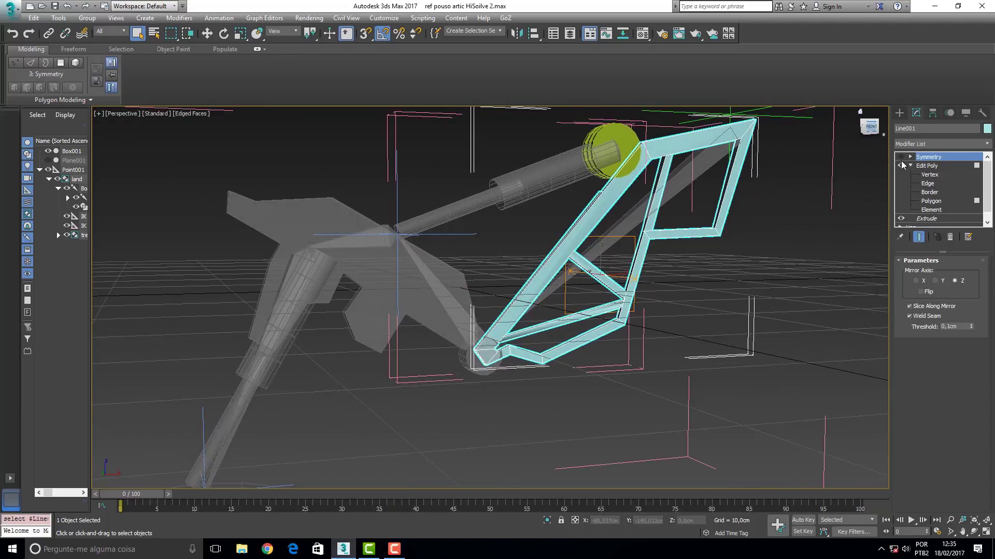
click(900, 157)
- Switch to the front view and scrub the animation, stopping at frame 17
click(868, 127)
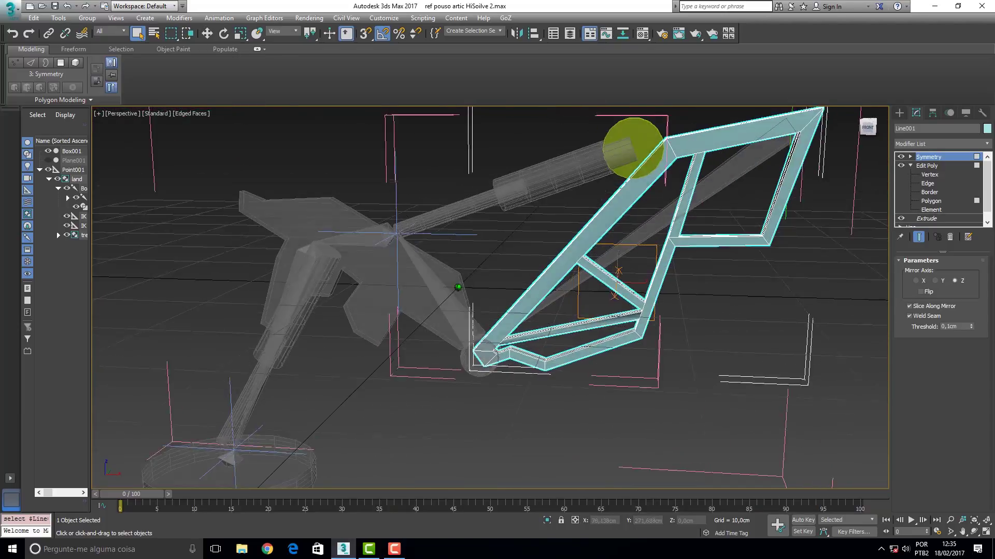
mouse_move(136, 502)
mouse_down()
mouse_move(354, 476)
mouse_move(66, 533)
mouse_up()
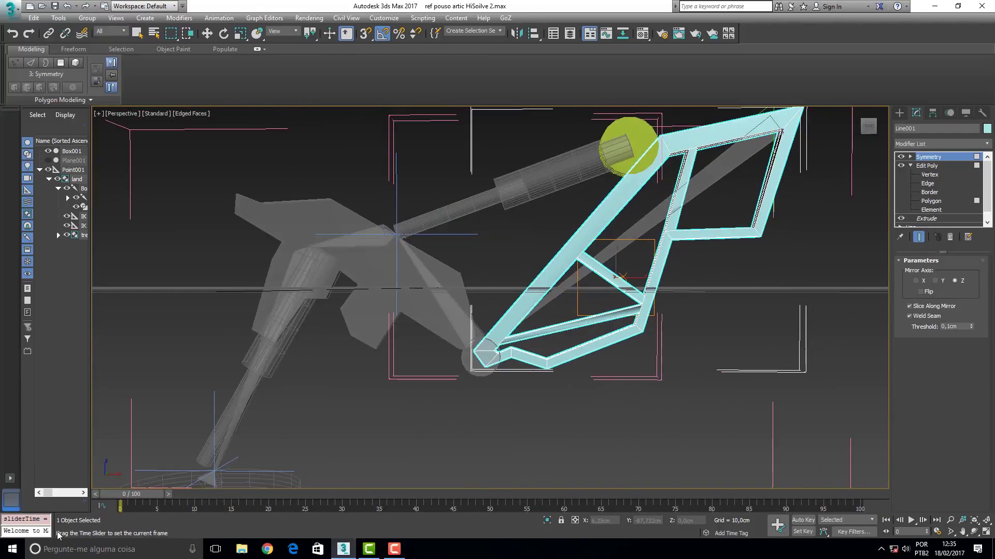
drag(144, 520, 300, 479)
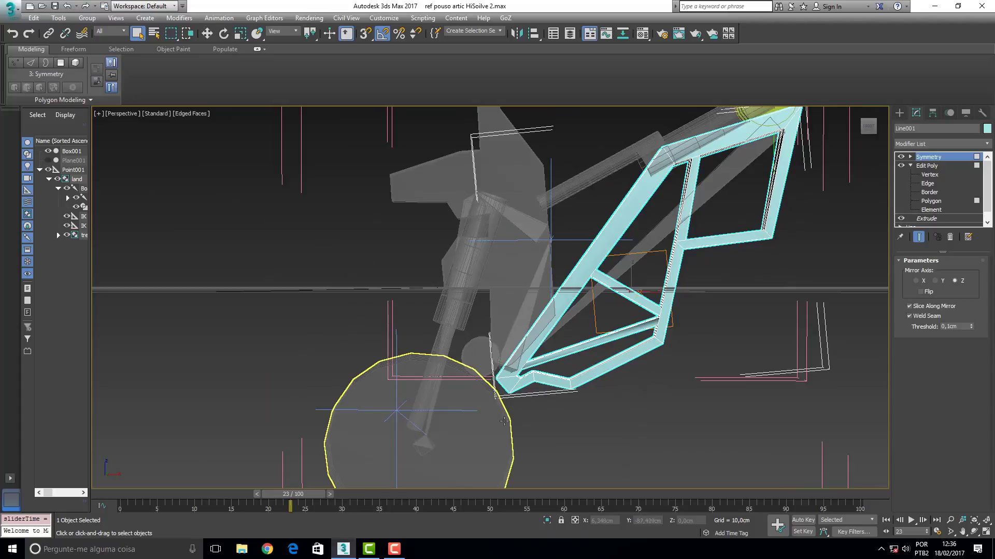
drag(307, 500, 265, 488)
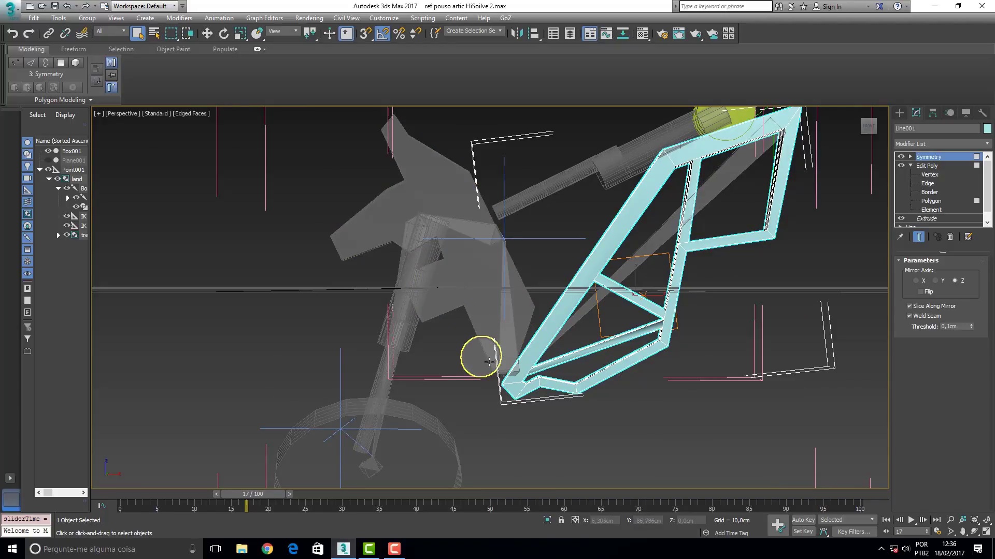
- Open ref pouso artic HiSoilve 3.max from recent documents without saving the current scene
click(6, 13)
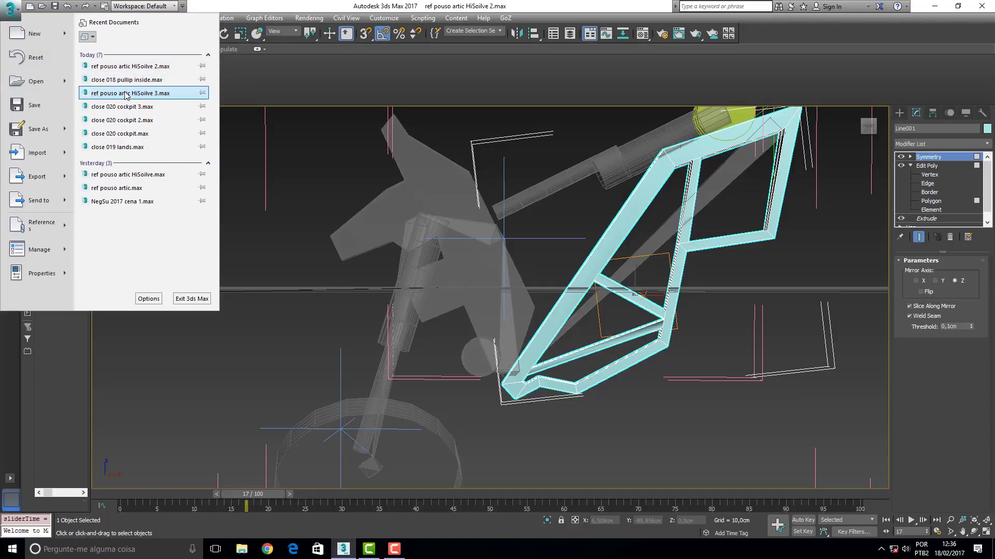
click(125, 94)
click(500, 291)
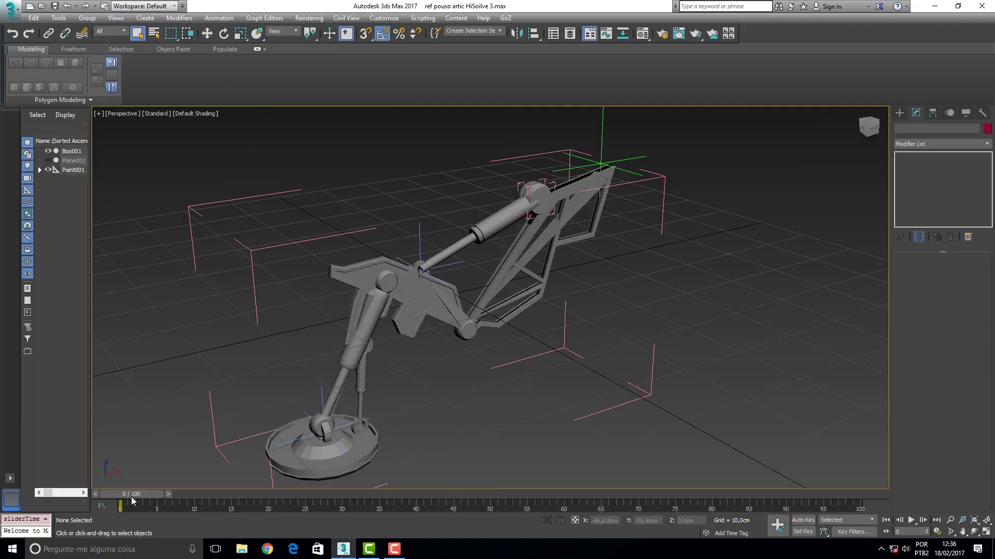
- Scrub the leg animation to frame 8 and back, then disable the base disk's Edit Poly modifier
drag(132, 496, 202, 509)
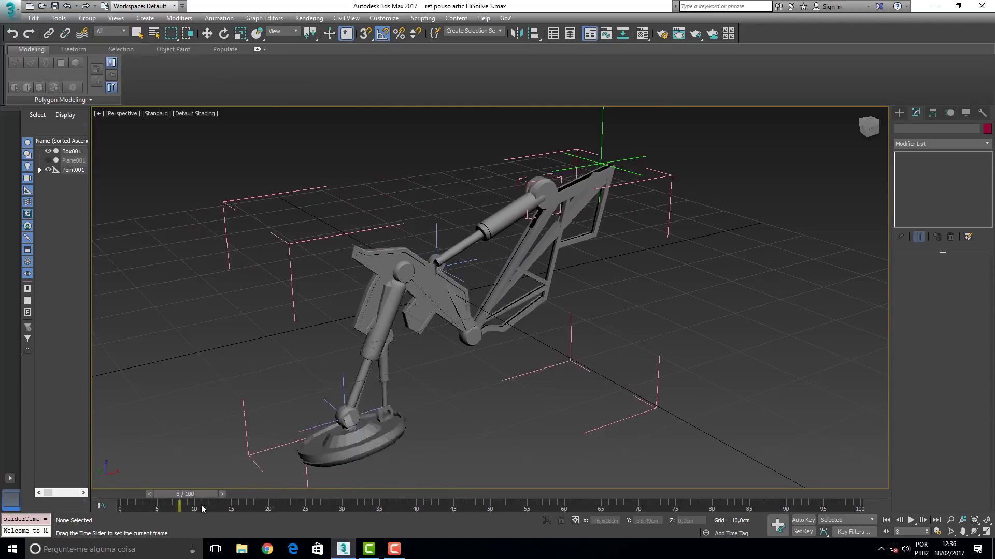
drag(202, 509, 120, 503)
key(q)
click(360, 461)
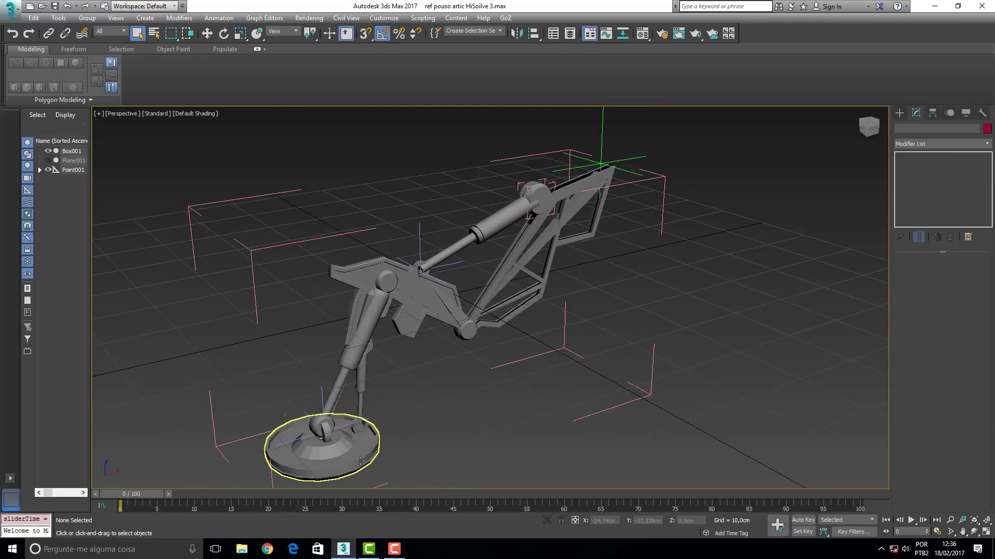
click(901, 166)
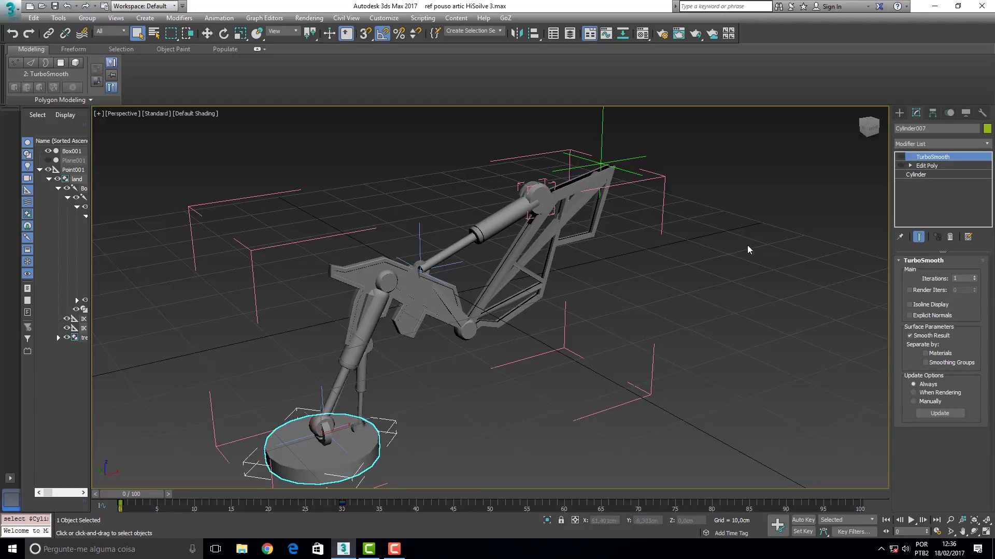
scroll(318, 473, up, 5)
key(F4)
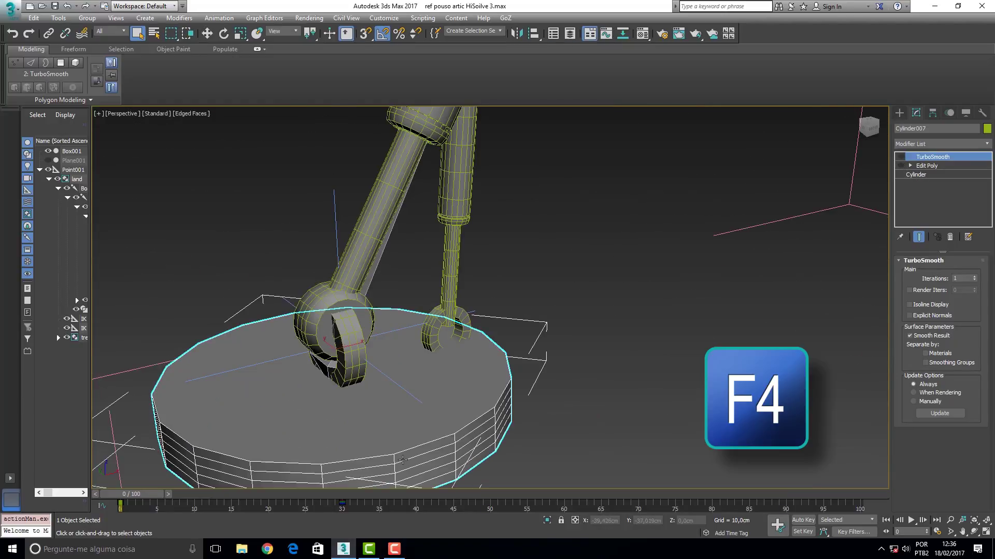
drag(878, 137, 910, 167)
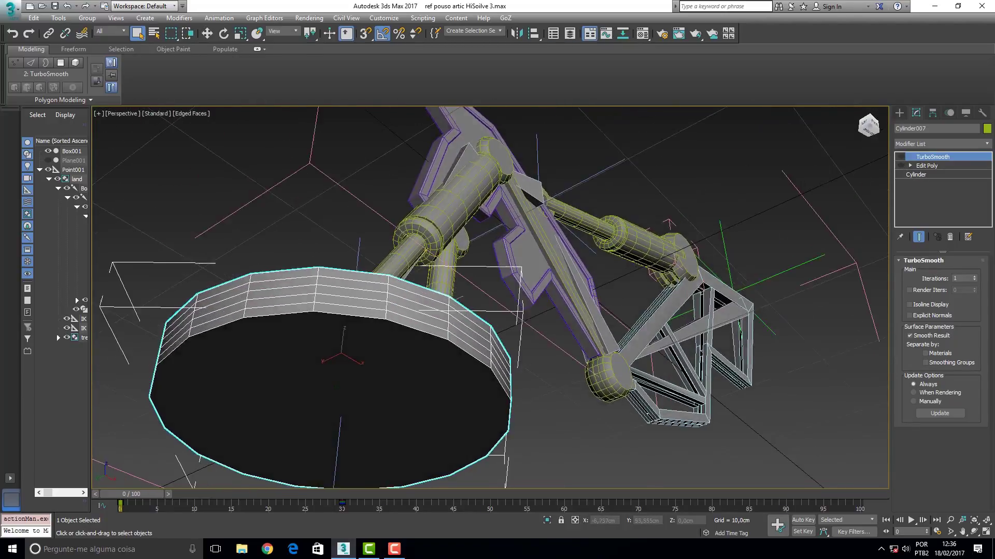
click(901, 166)
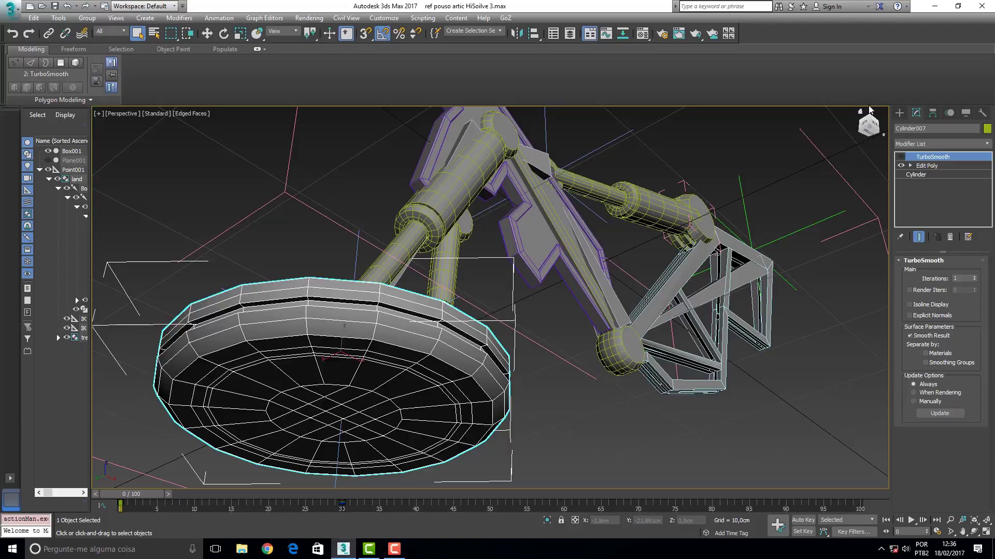
click(868, 128)
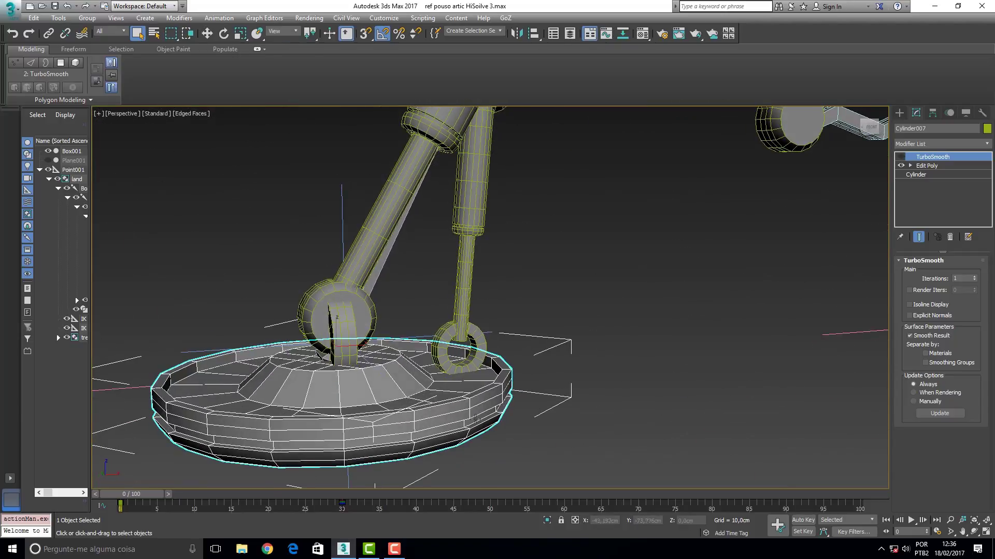
click(901, 157)
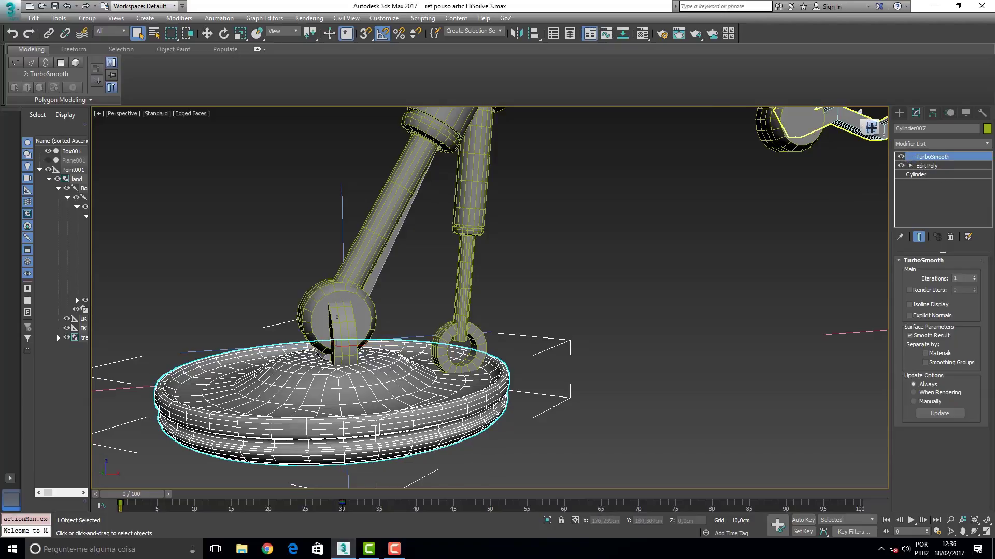
drag(871, 127, 808, 171)
scroll(612, 206, down, 5)
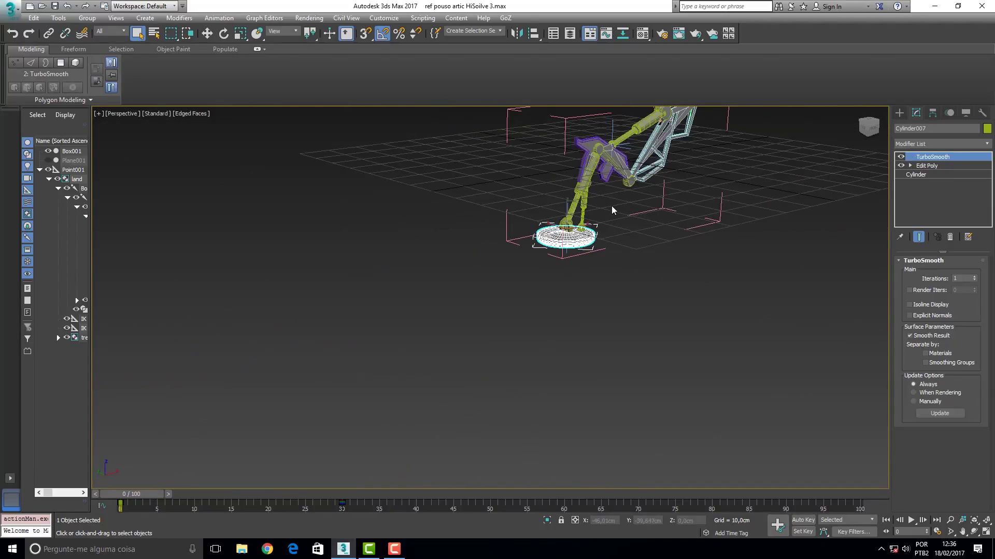
scroll(611, 207, up, 5)
scroll(882, 431, down, 3)
middle_drag(882, 431, 536, 256)
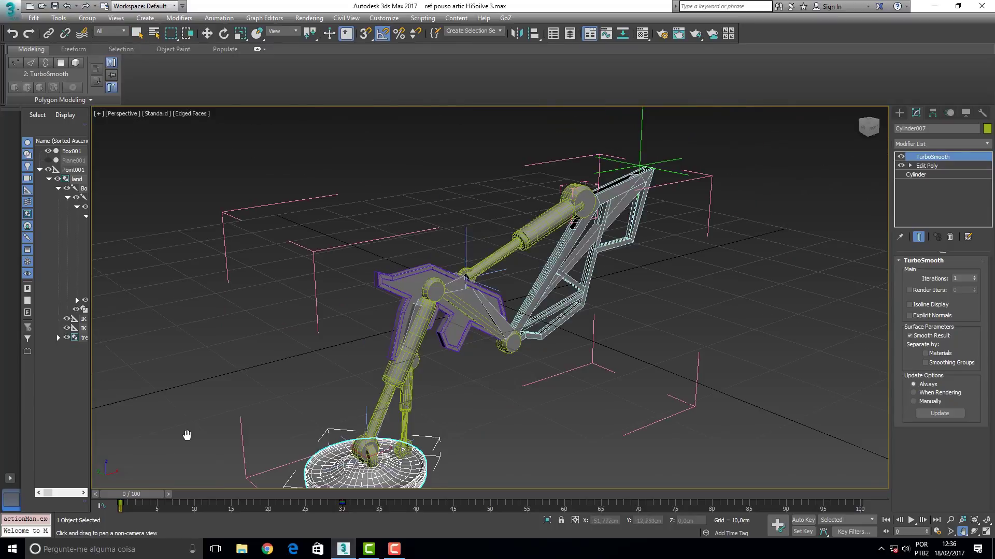
mouse_move(132, 499)
mouse_down()
mouse_move(291, 460)
mouse_move(178, 473)
mouse_move(235, 465)
mouse_move(98, 466)
mouse_up()
middle_click(434, 400)
drag(132, 496, 382, 436)
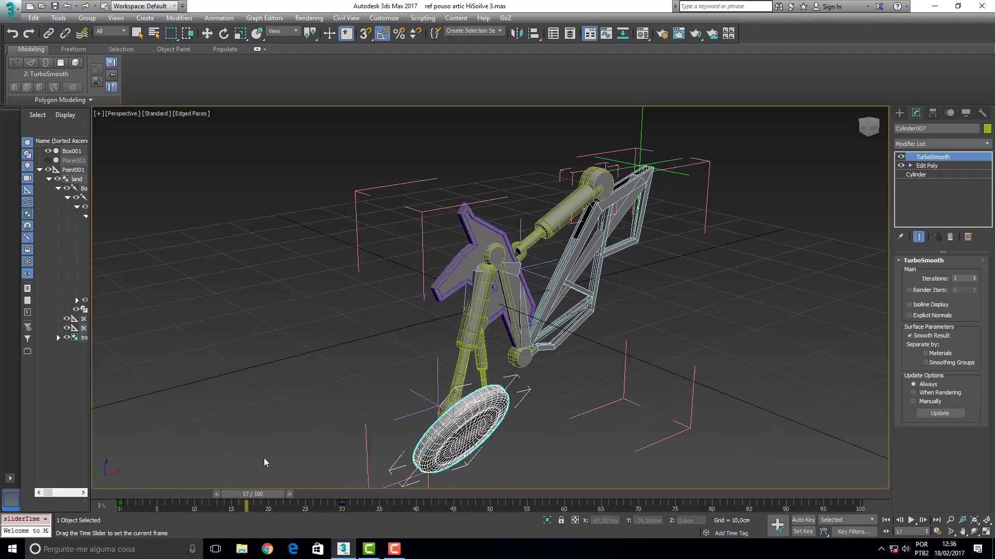
middle_click(383, 436)
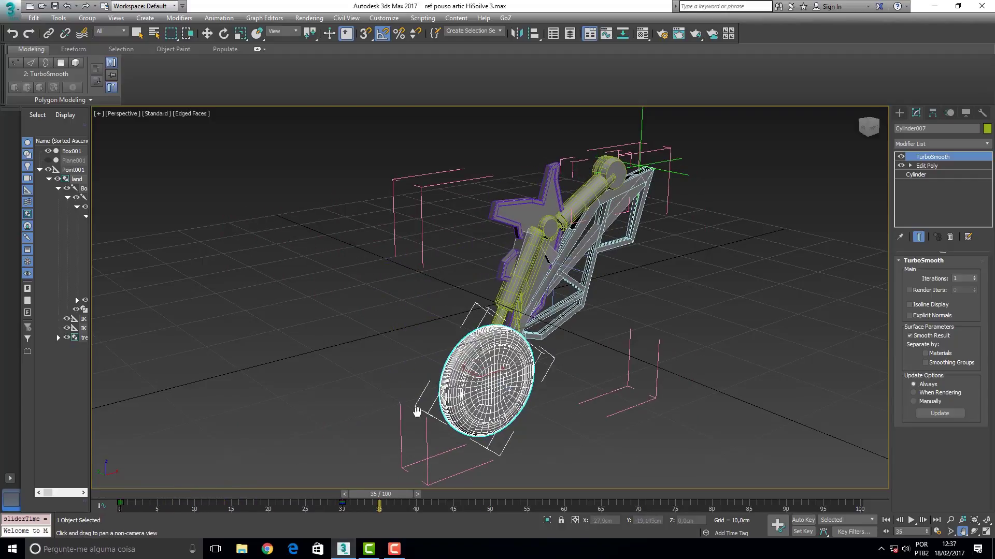
drag(396, 499, 403, 409)
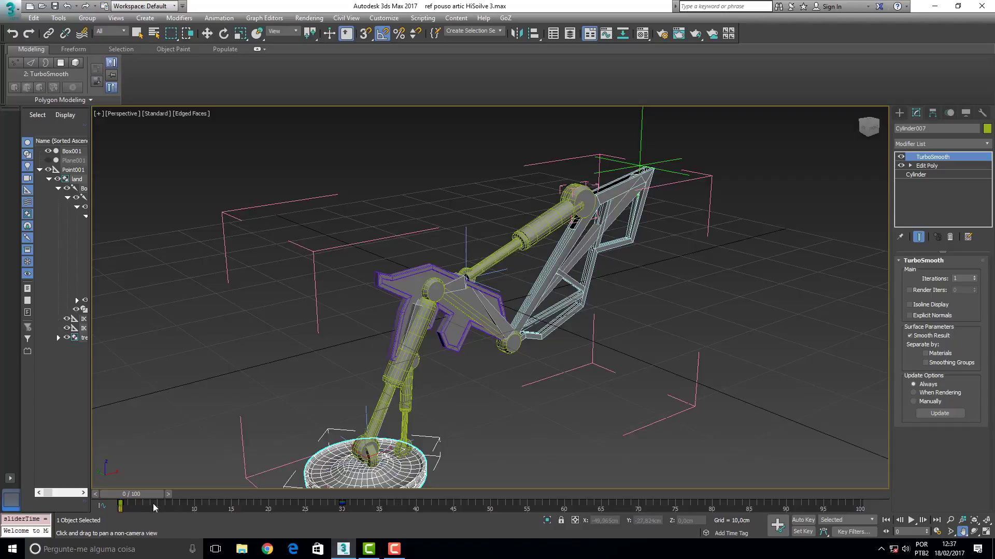
drag(139, 498, 124, 496)
click(12, 9)
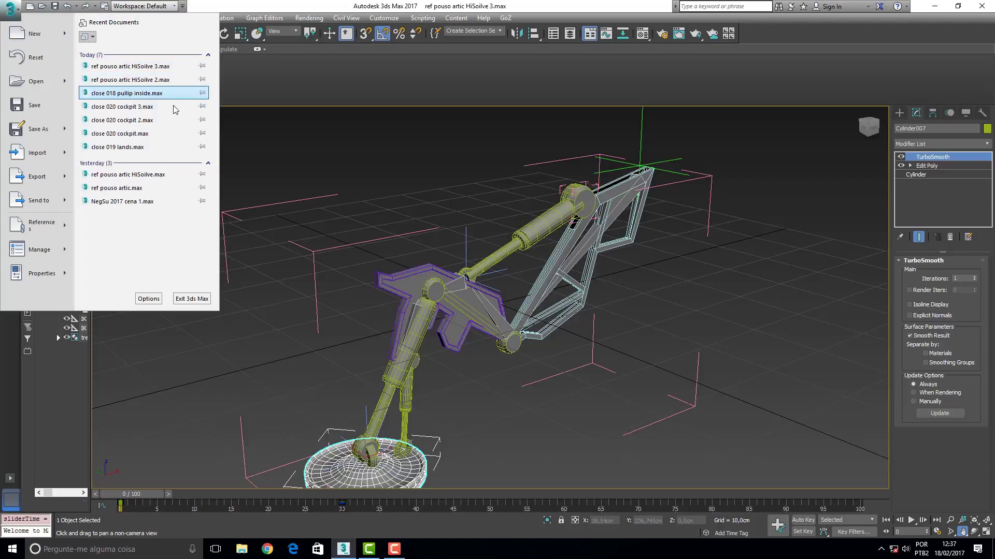
click(758, 263)
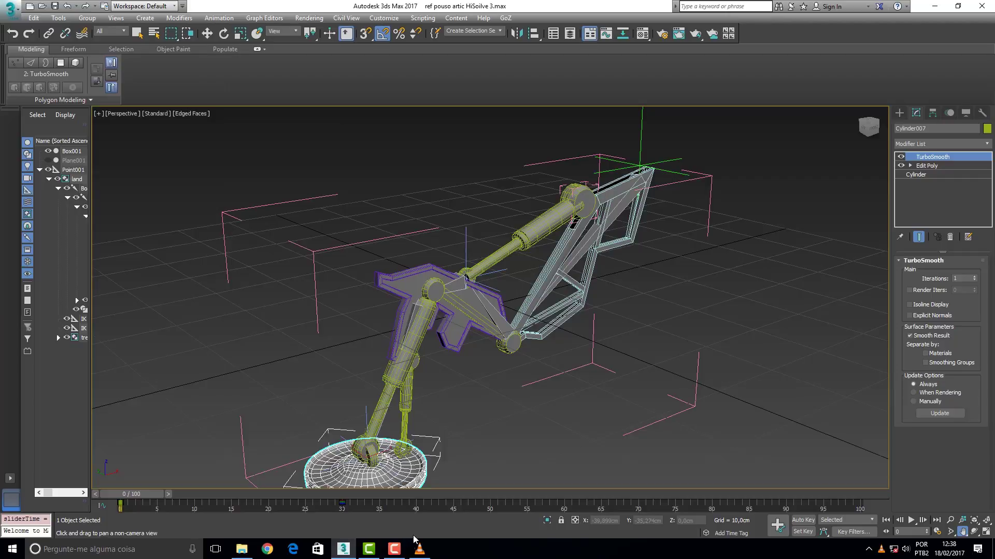
click(420, 550)
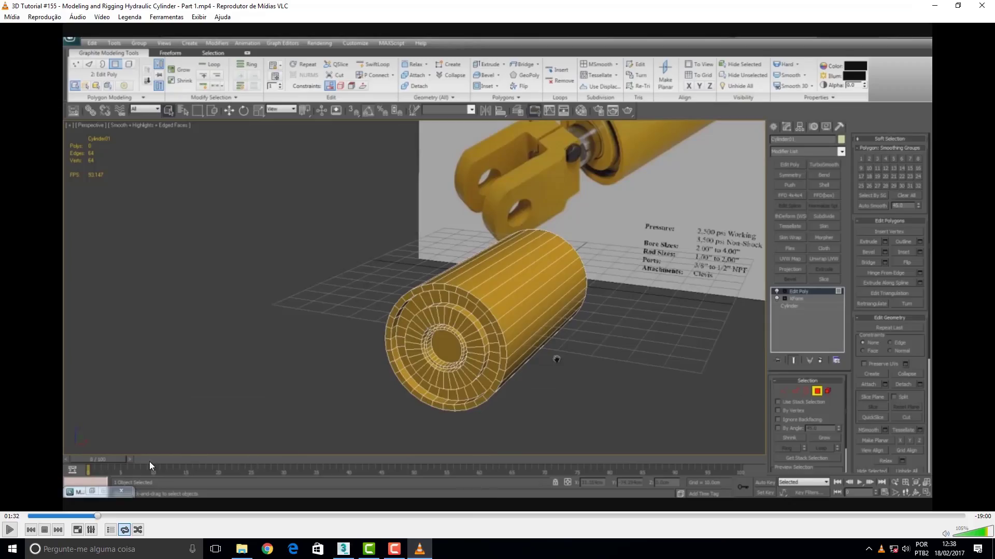
key(space)
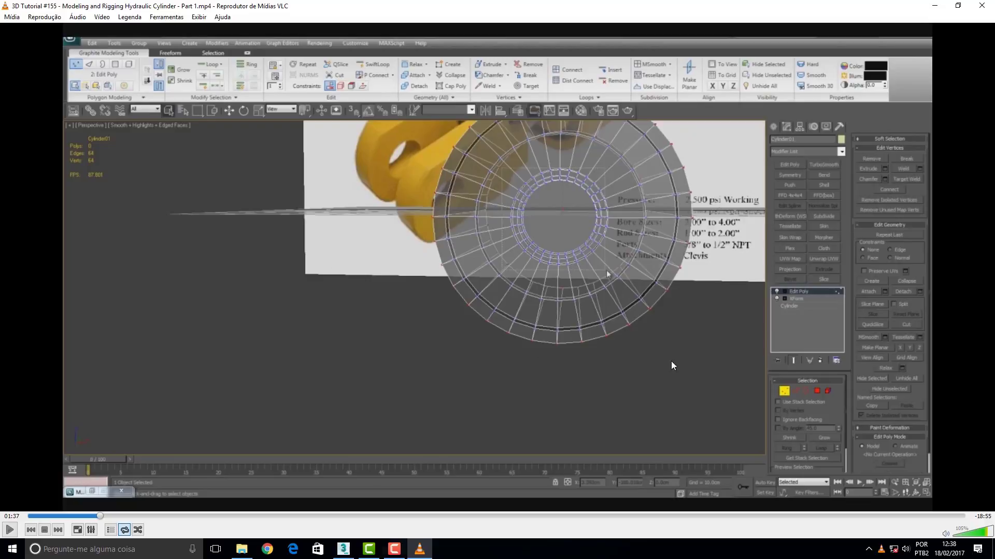
key(n)
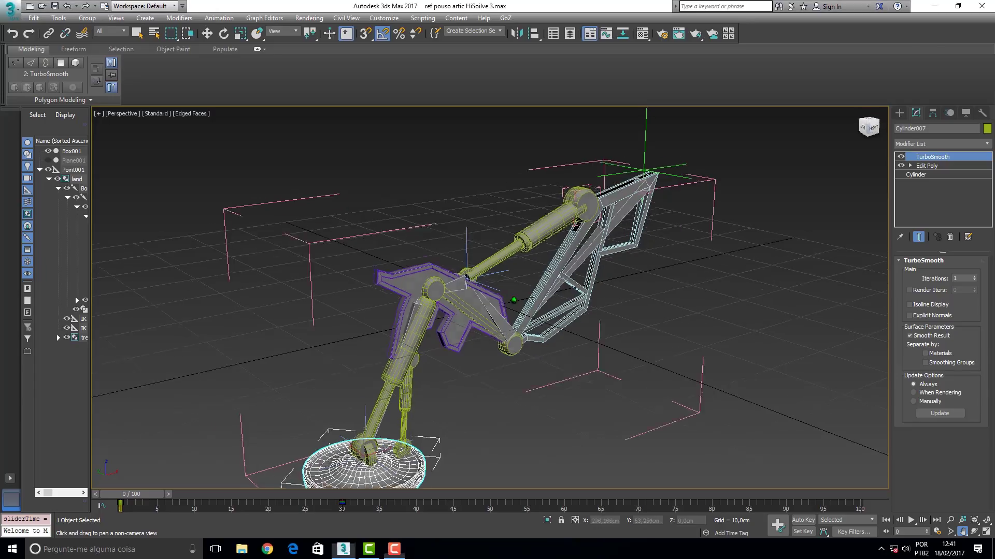
alt+middle_drag(513, 300, 547, 352)
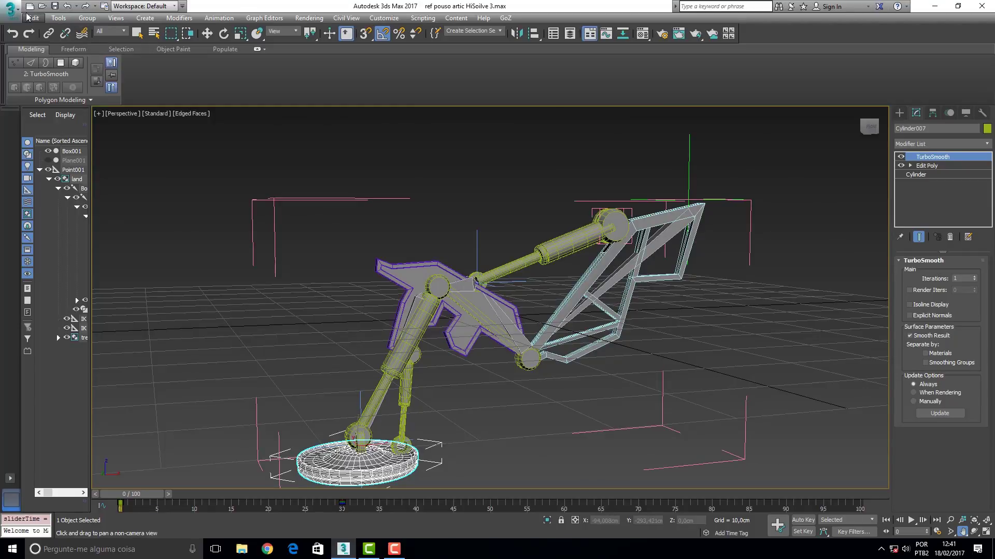
click(11, 7)
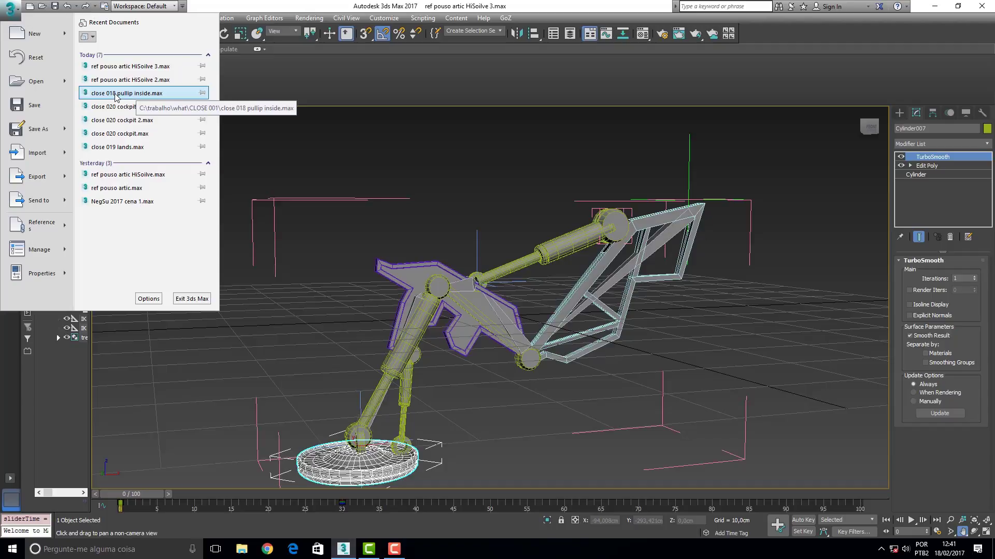
- Load close 018 pullip inside.max, accepting the gamma, unit scale and missing-file prompts
click(116, 95)
click(502, 291)
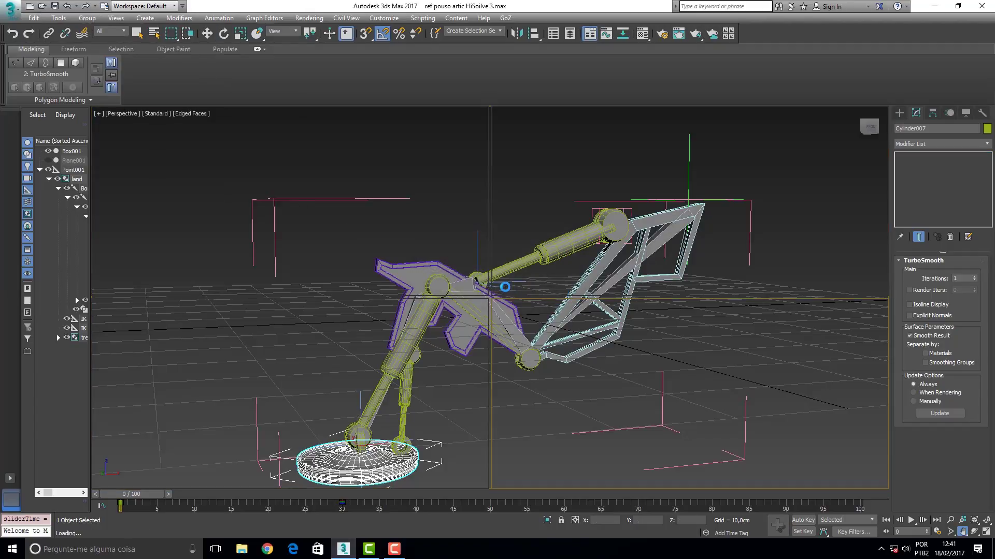
click(498, 358)
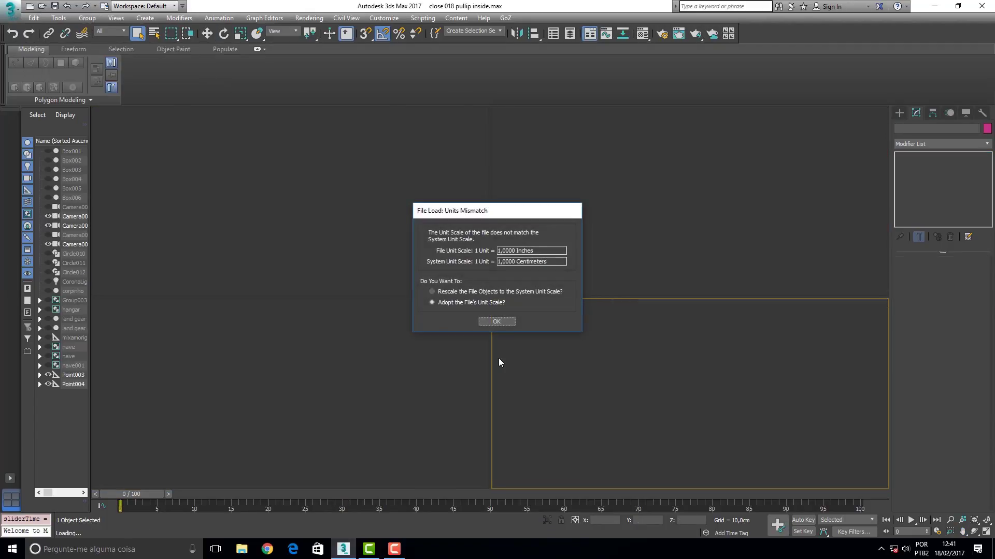
click(494, 327)
click(619, 365)
click(552, 313)
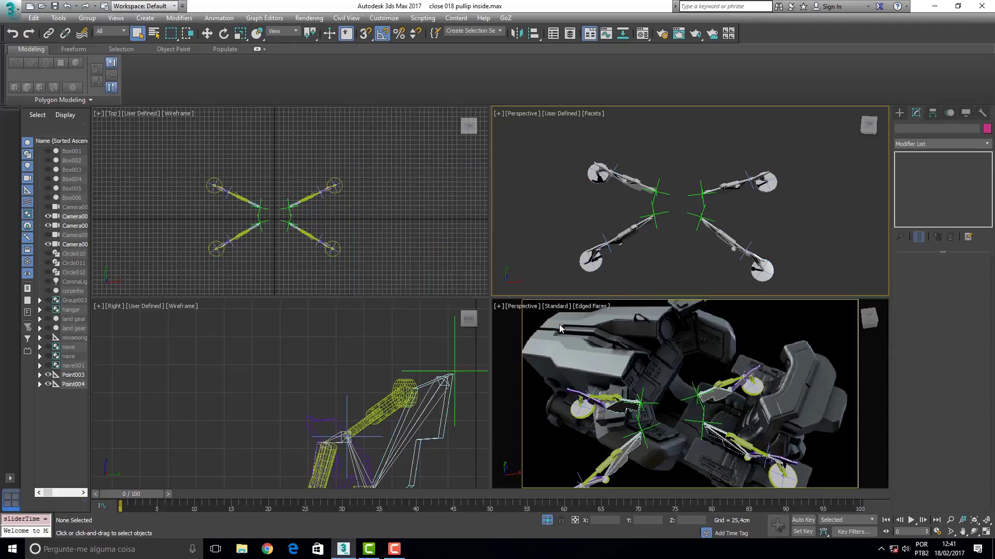
- Keep the four legs isolated, maximize a Top view, and preview the animation
click(547, 520)
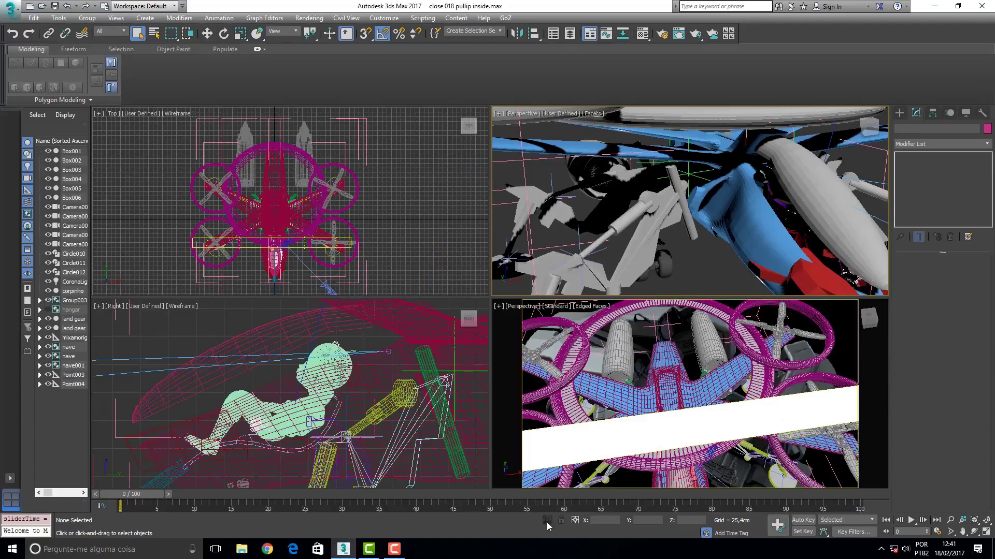
key(ctrl+z)
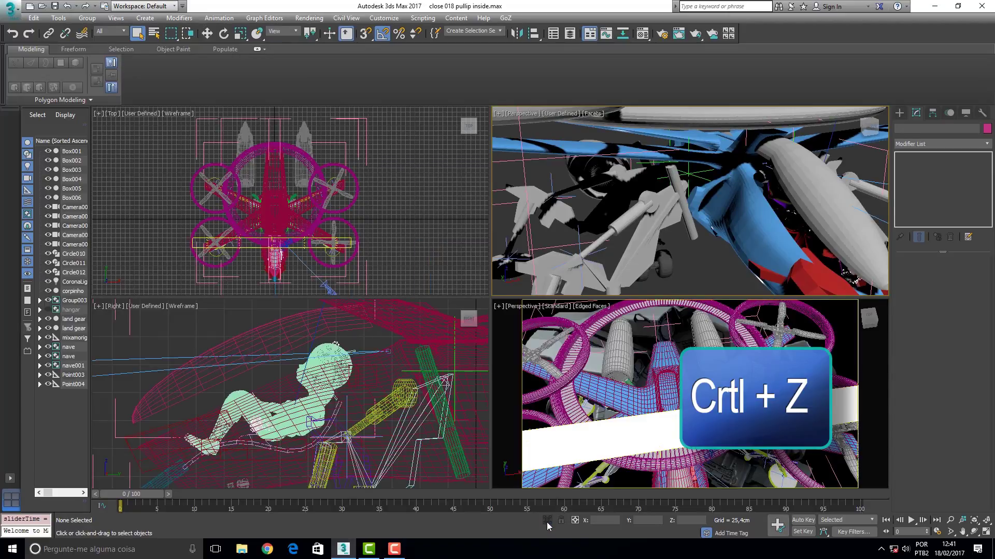
click(524, 114)
click(561, 172)
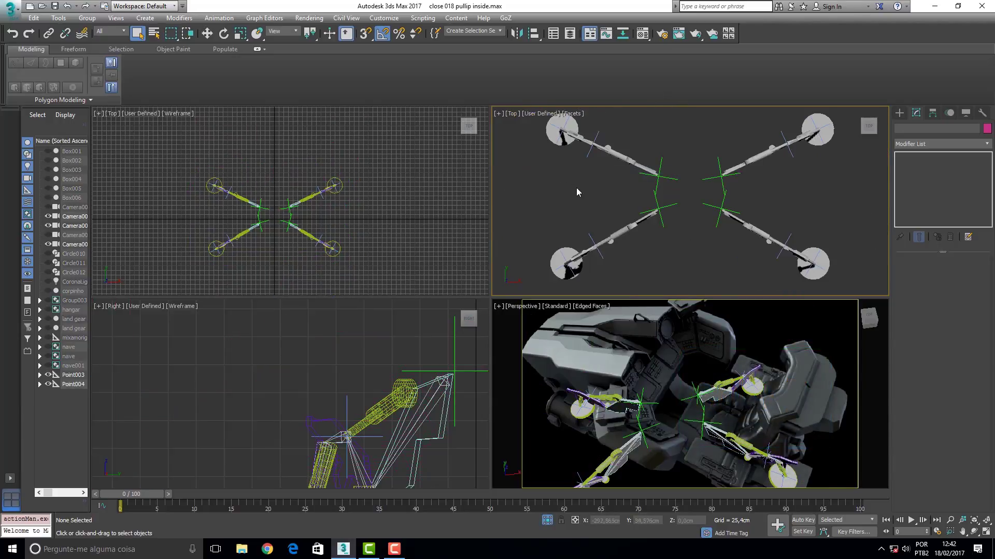
key(alt+w)
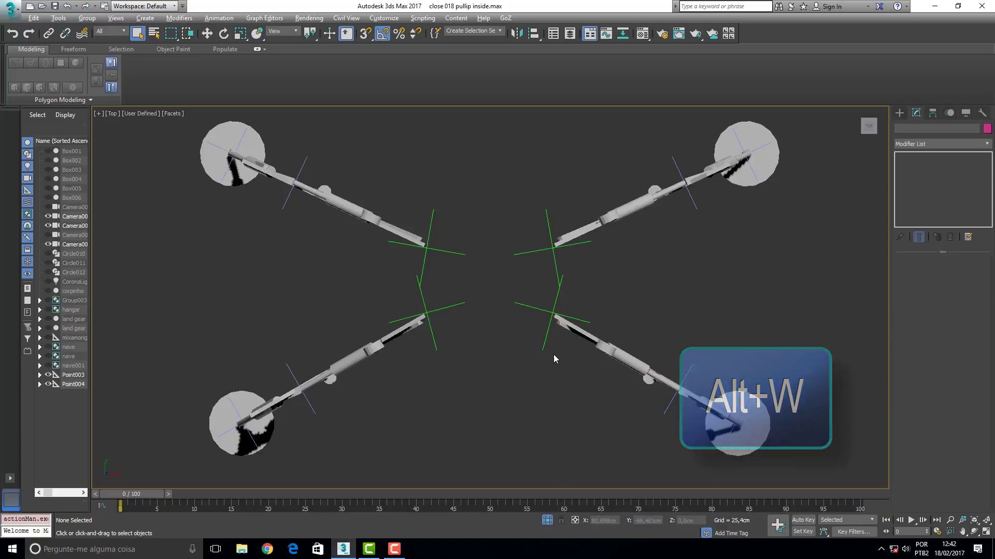
drag(144, 493, 54, 459)
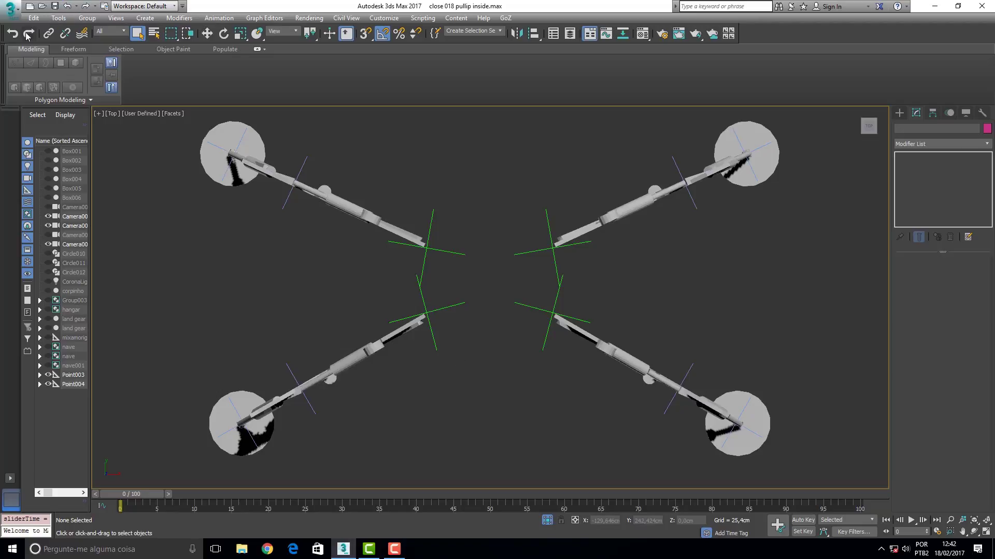
click(9, 9)
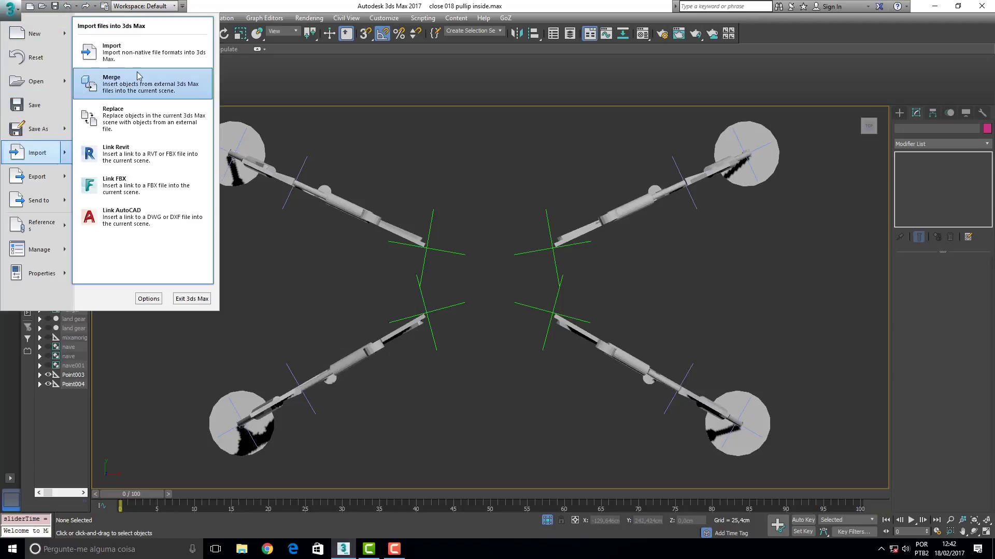
- Merge all objects from ref pouso artic HiSoilve 3.max, auto-renaming duplicates Point001, Cylinder004, Box001 and the material
mouse_move(37, 152)
click(140, 75)
double_click(248, 184)
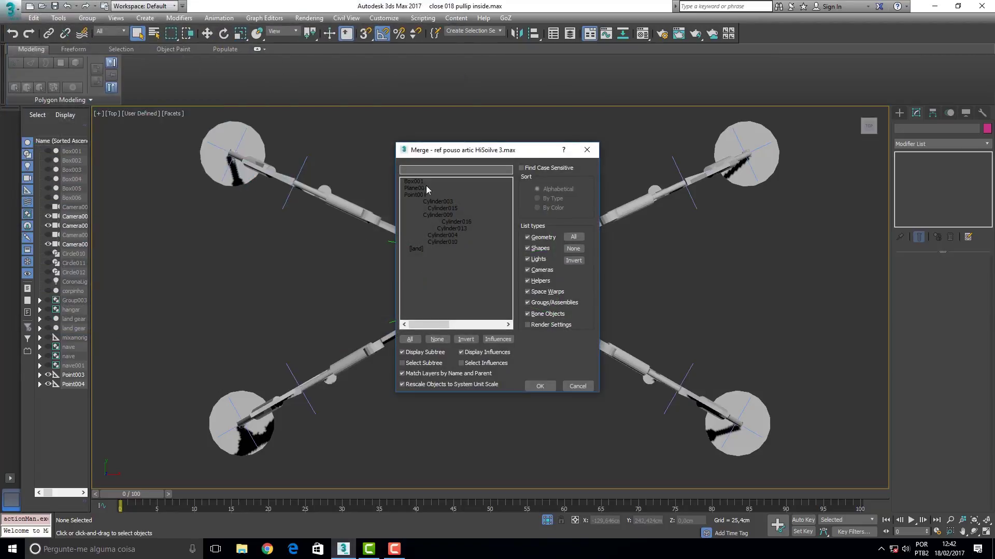
shift+click(419, 250)
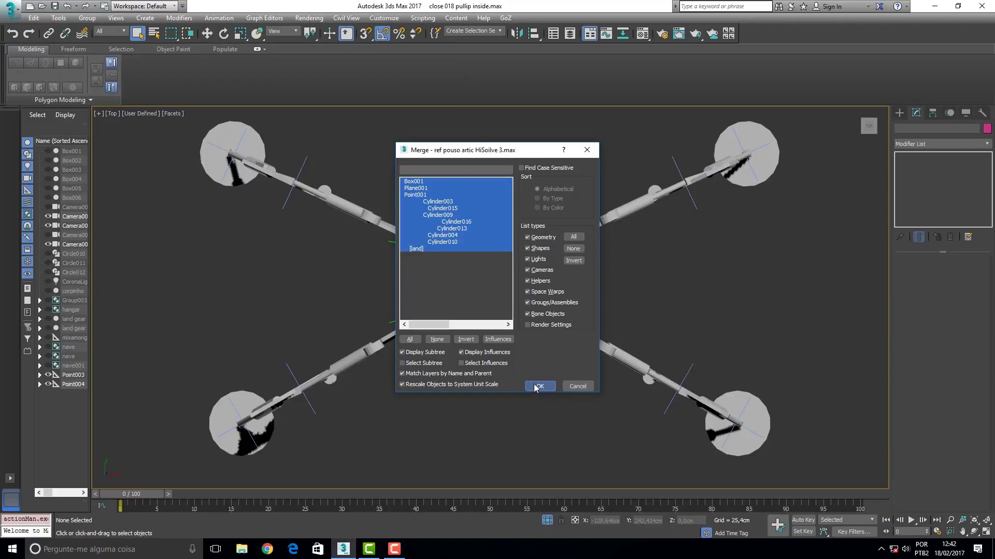
click(539, 386)
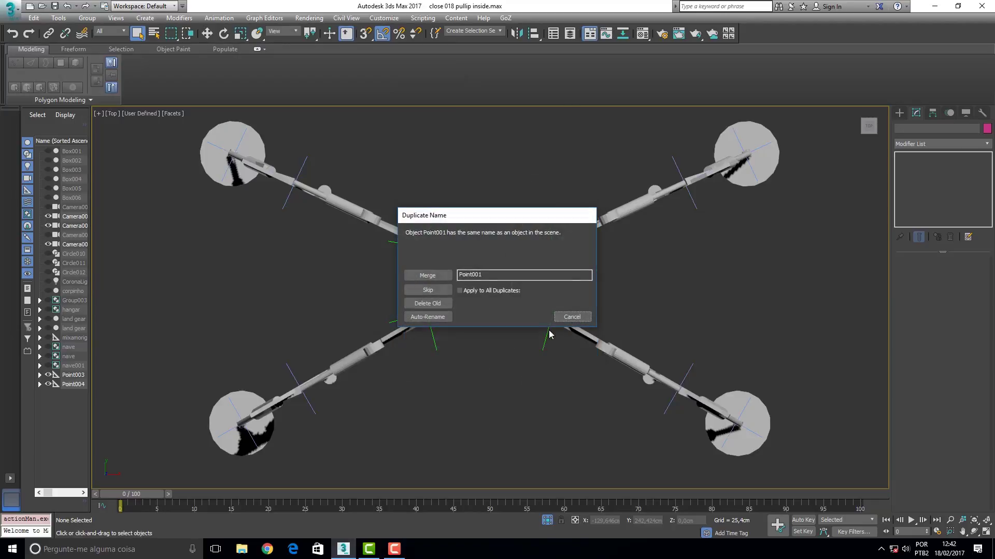
click(429, 317)
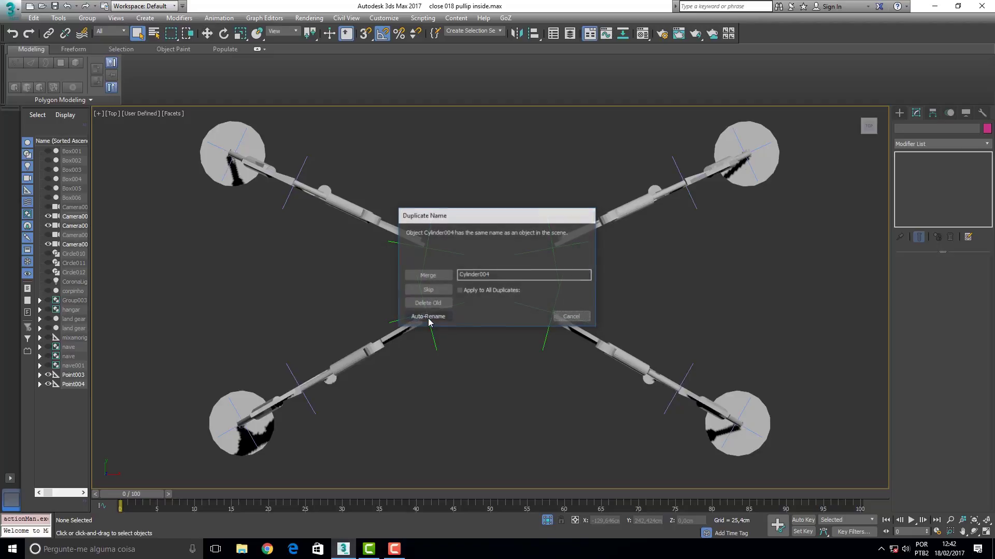
click(429, 318)
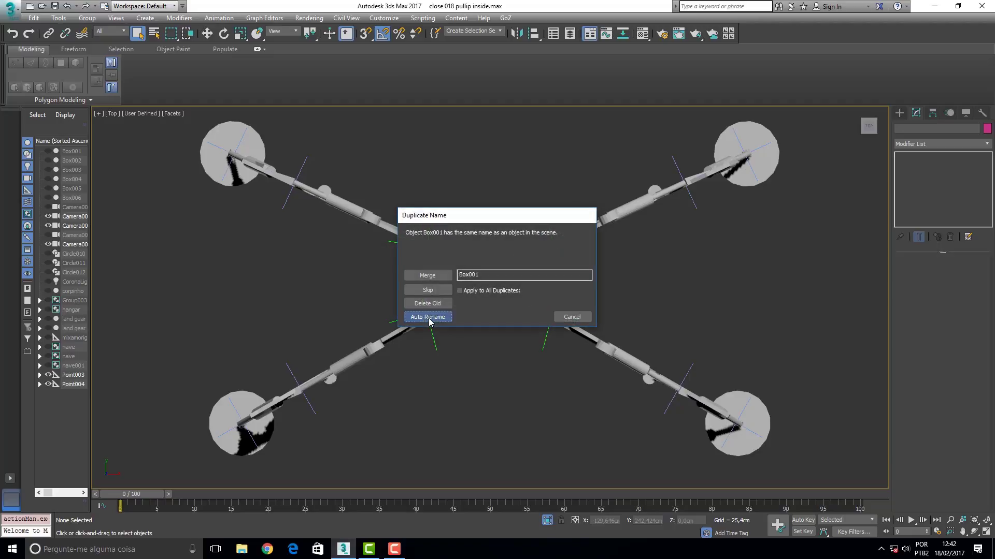
click(429, 318)
click(428, 299)
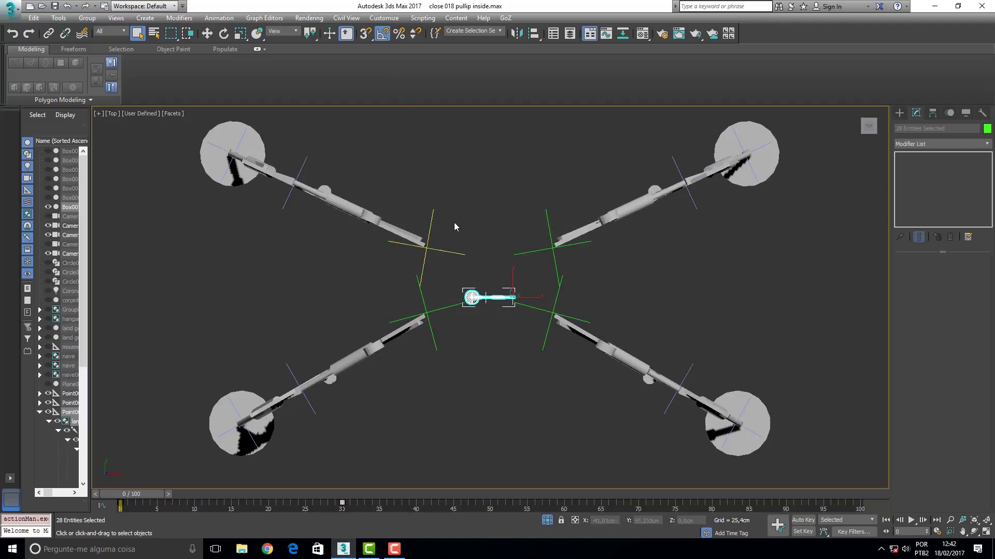
- Uniformly scale the merged leg rig to 500 percent
click(240, 34)
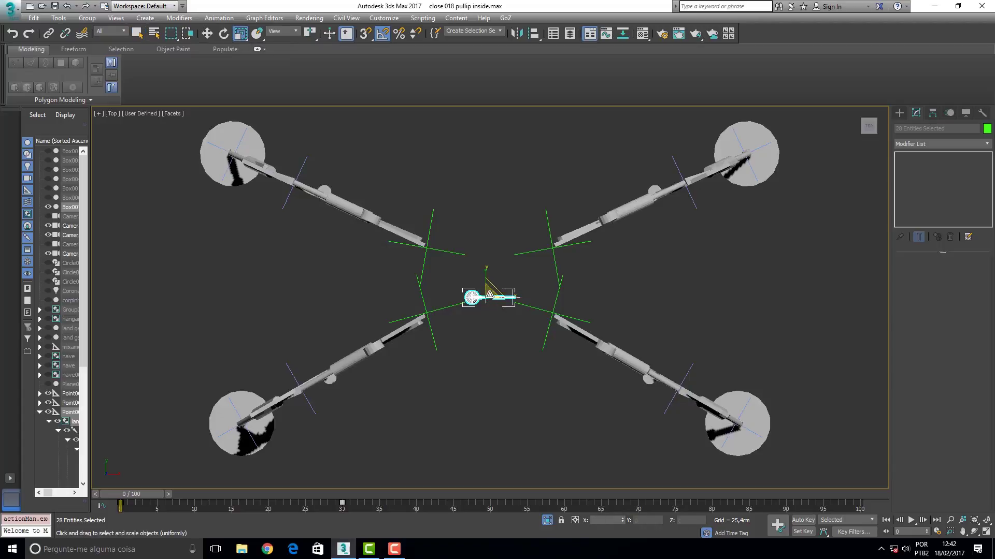
right_click(239, 33)
double_click(248, 286)
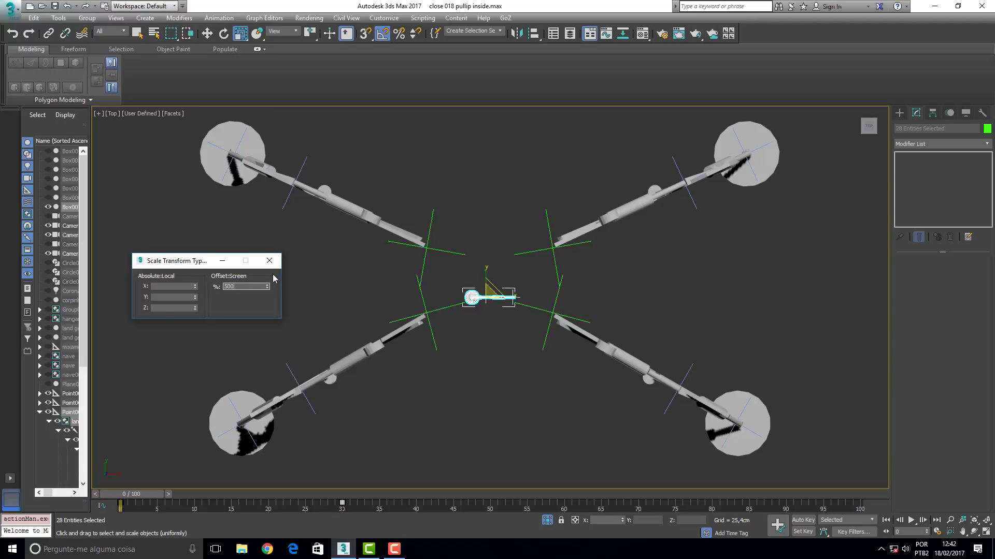
key(Return)
click(269, 261)
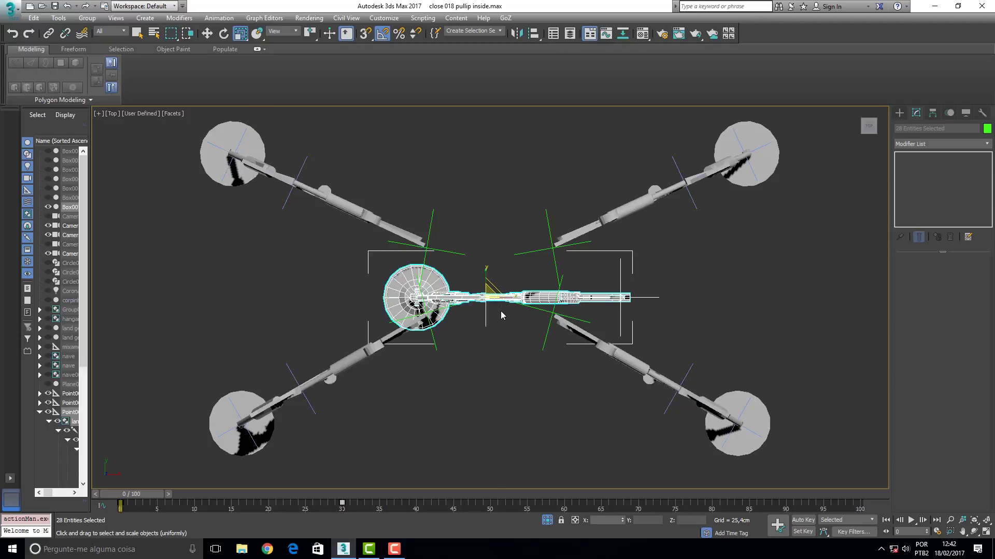
- Rotate the leg assembly to Z 150° and move it onto the bottom-right wheel
click(223, 33)
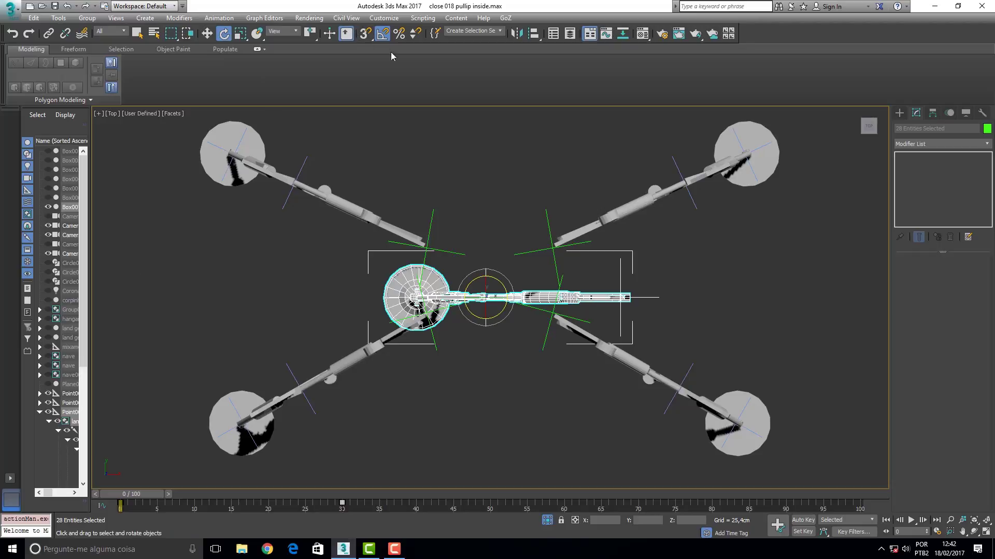
drag(502, 282, 432, 245)
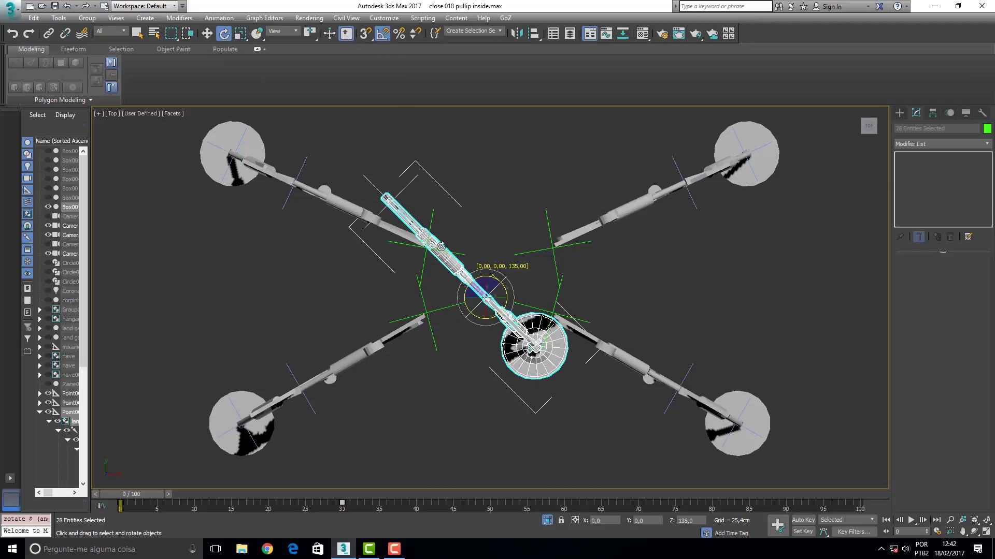
click(206, 33)
drag(506, 291, 685, 388)
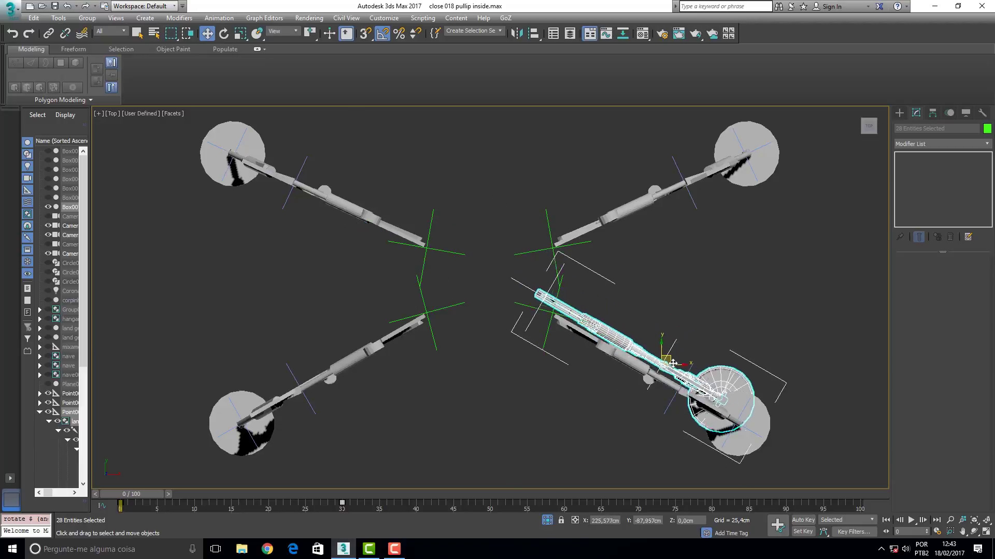
right_click(686, 388)
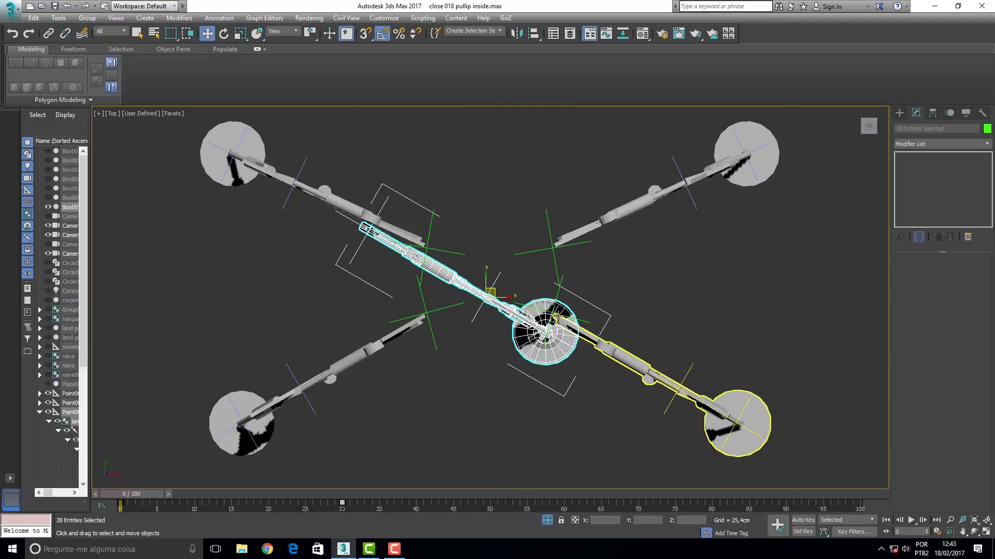
drag(510, 285, 701, 375)
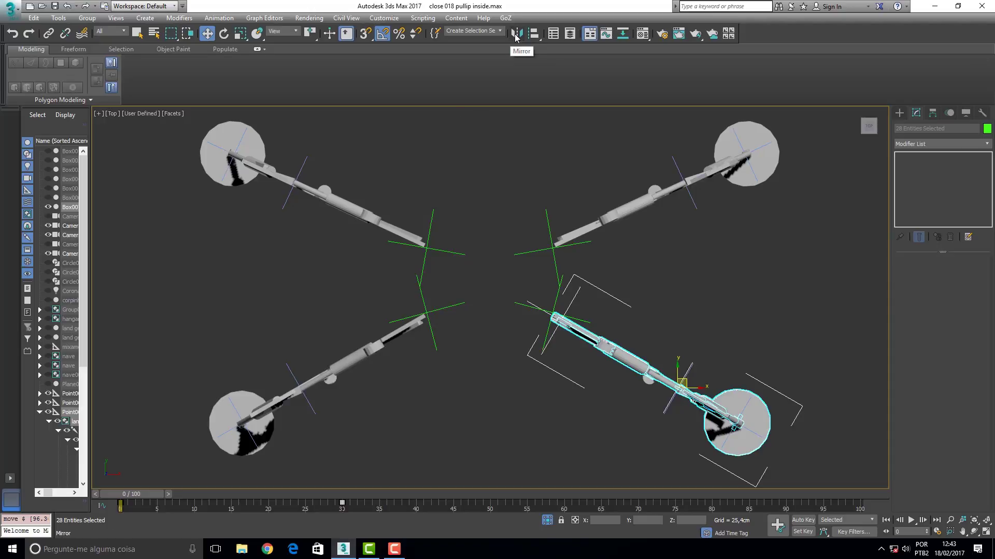
- Mirror-copy the leg onto the bottom-left wheel and switch the viewport to Front
click(516, 33)
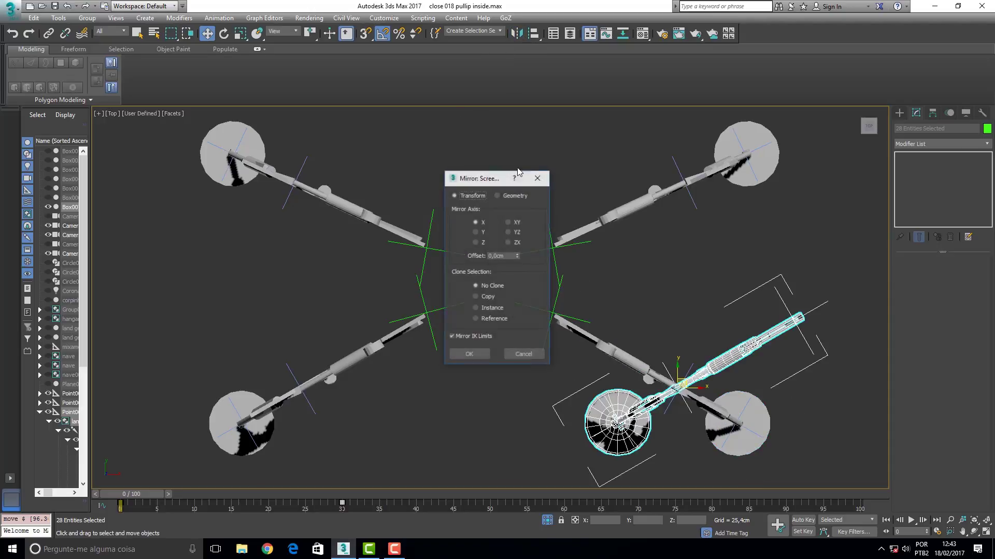
click(477, 298)
click(470, 355)
drag(699, 392, 323, 436)
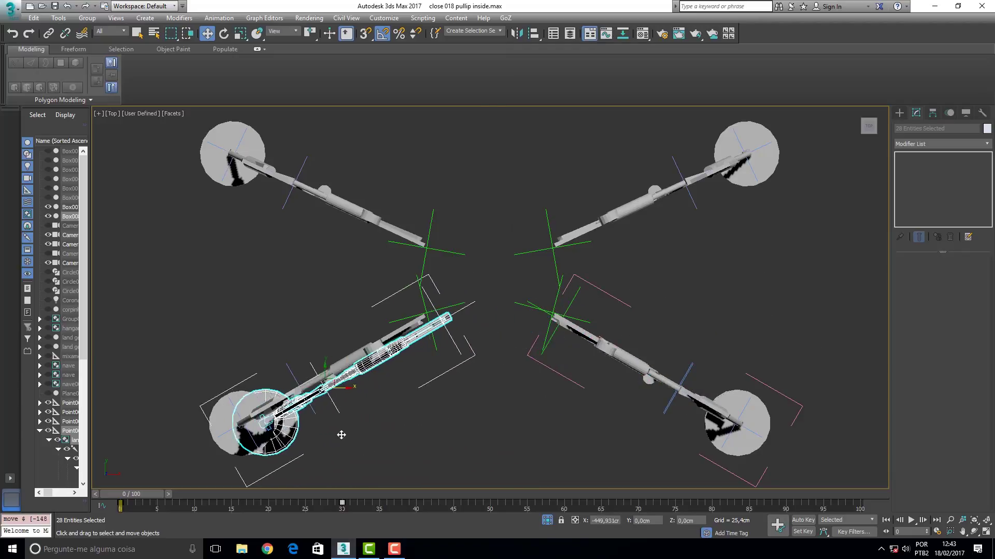
click(112, 113)
click(151, 197)
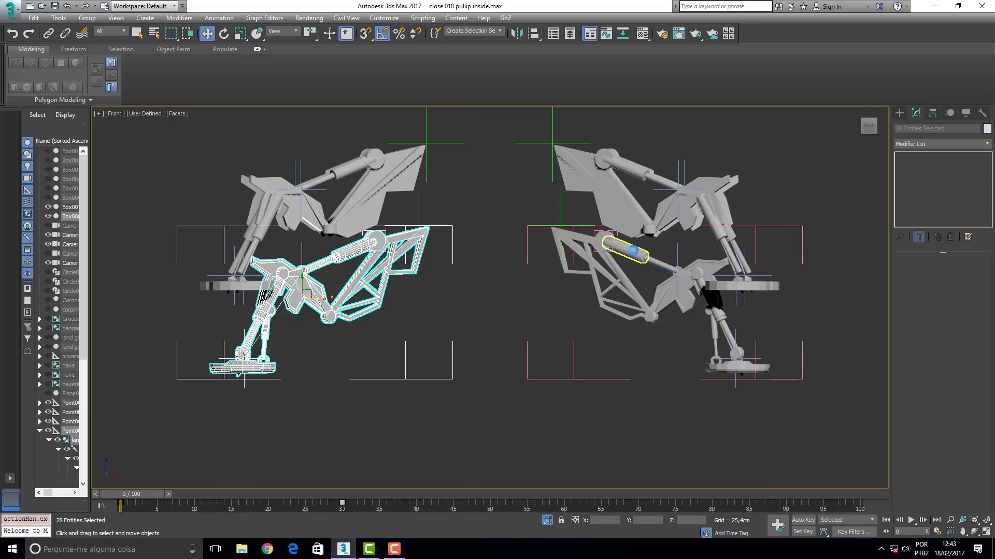
- Delete and restore land005, select both lower leg groups plus the piston rod, then view from Top
click(622, 243)
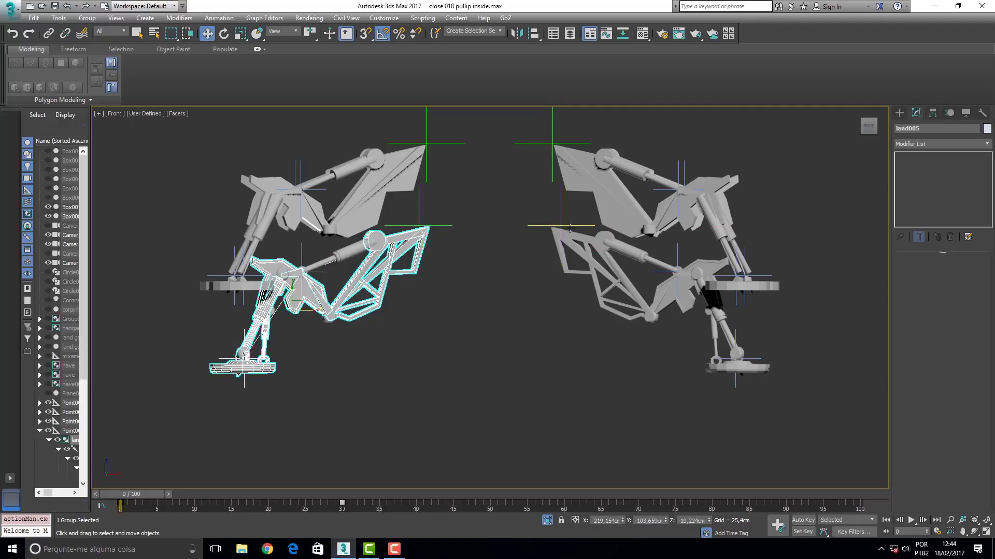
key(Delete)
key(ctrl+z)
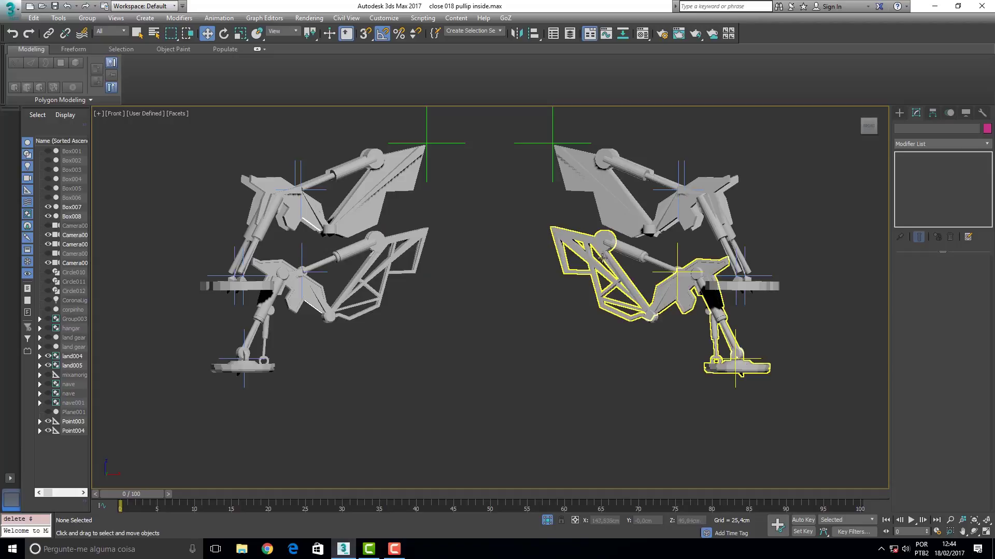
click(601, 258)
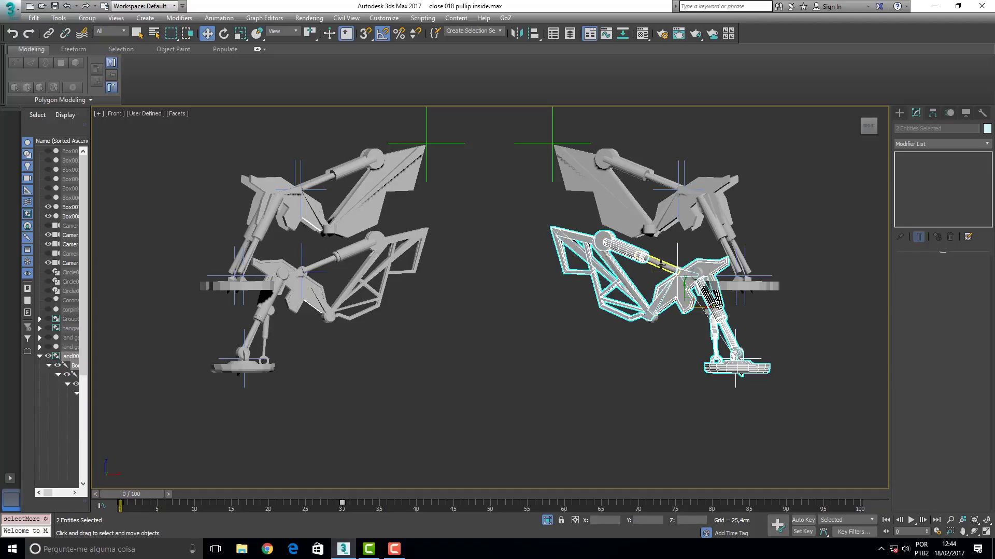
ctrl+click(363, 246)
ctrl+click(321, 263)
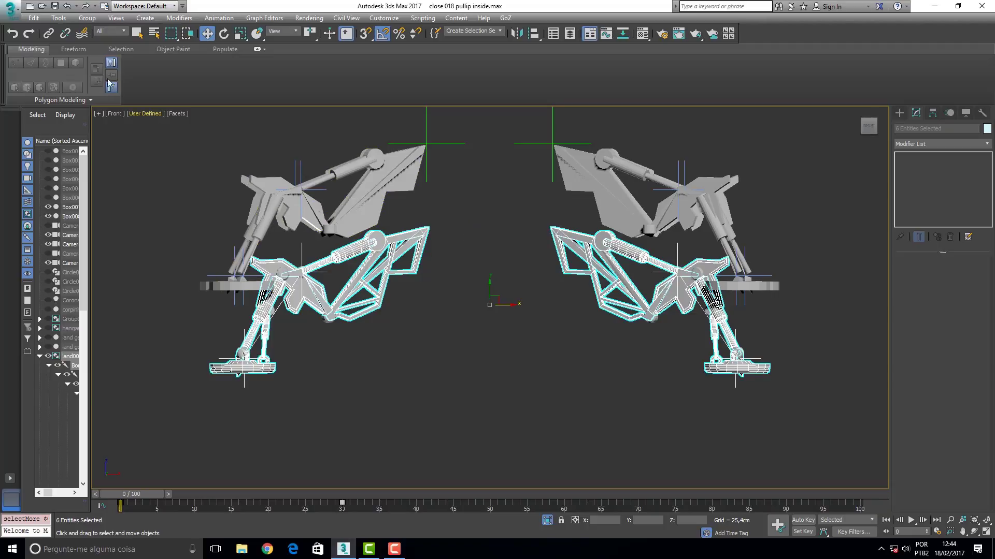
click(115, 114)
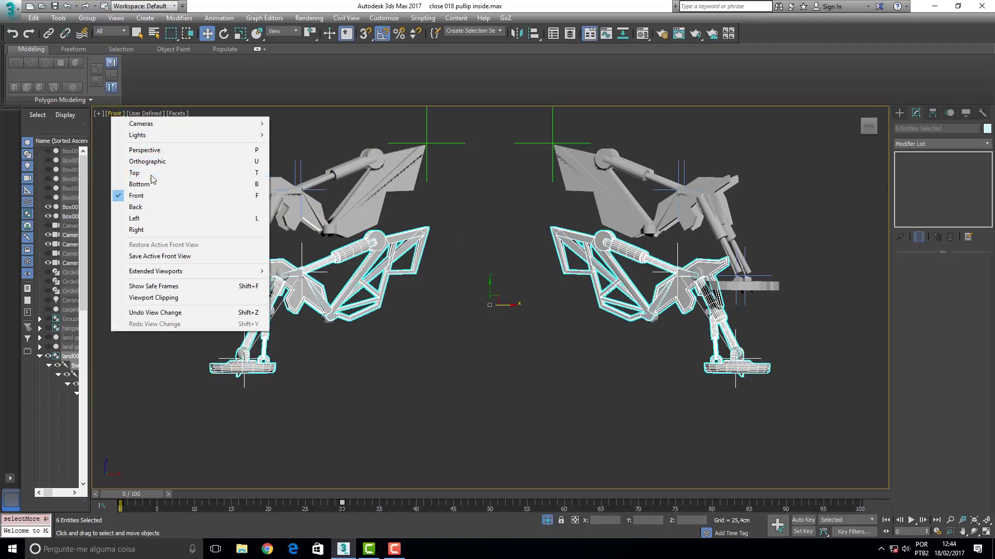
click(148, 175)
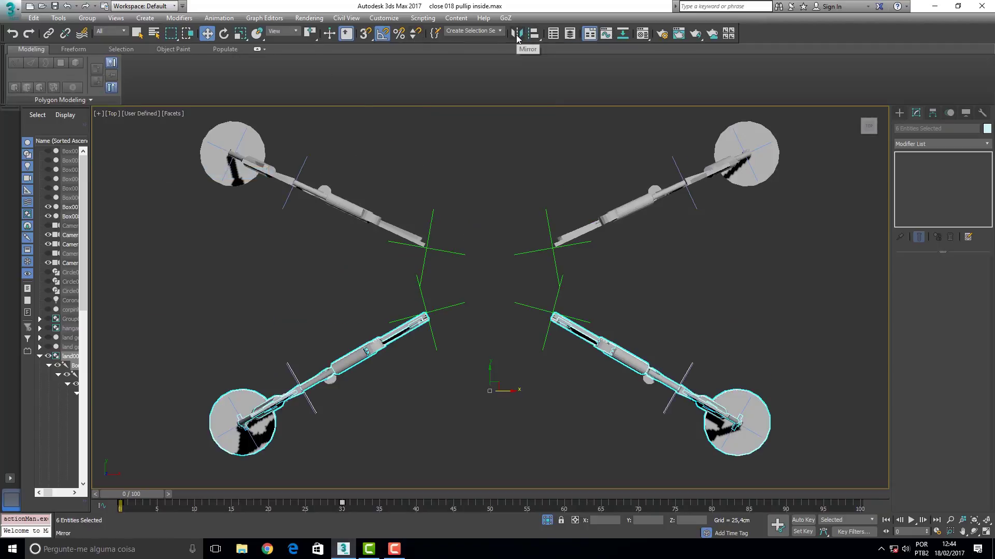
- Mirror-copy both lower legs across the Y axis and move the copies up to the top wheels
click(516, 33)
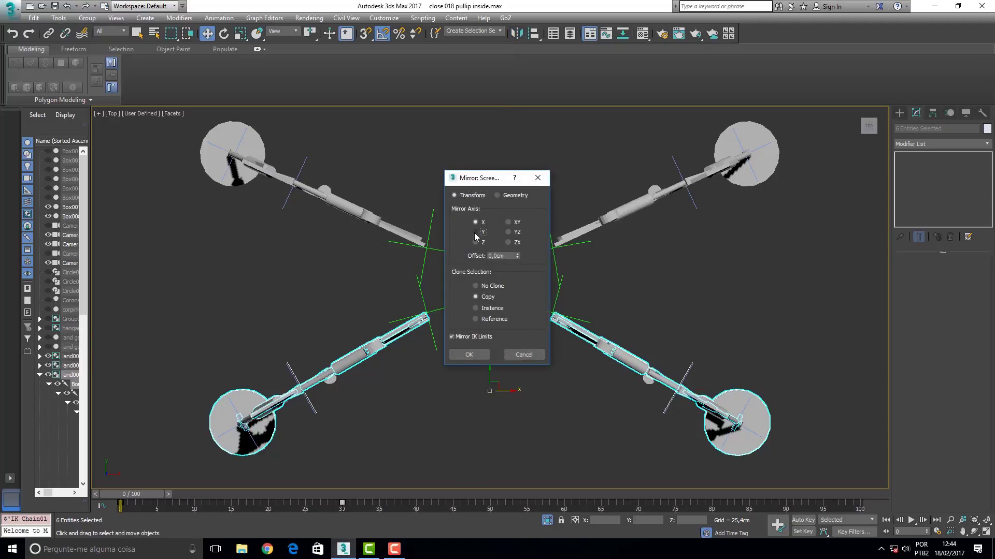
click(475, 233)
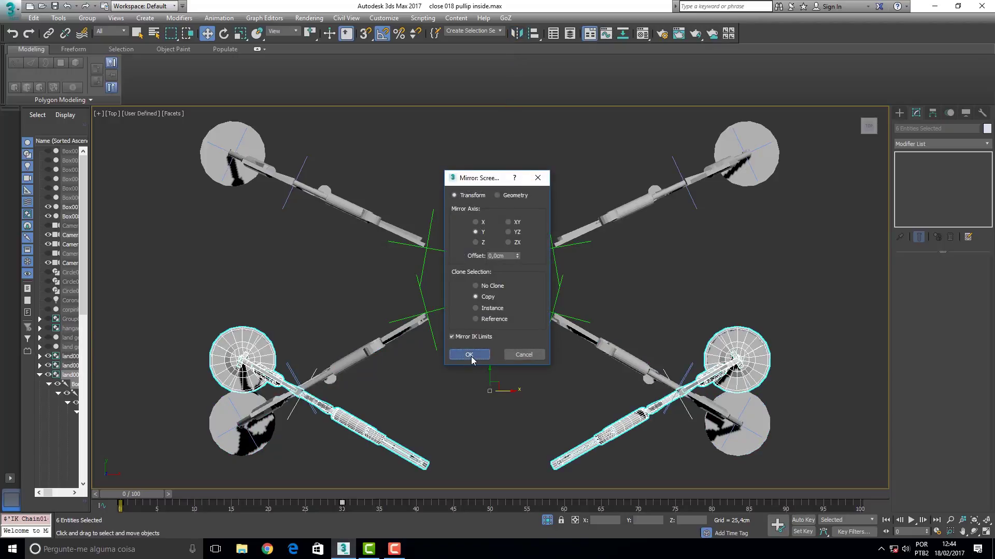
click(471, 356)
drag(489, 377, 447, 151)
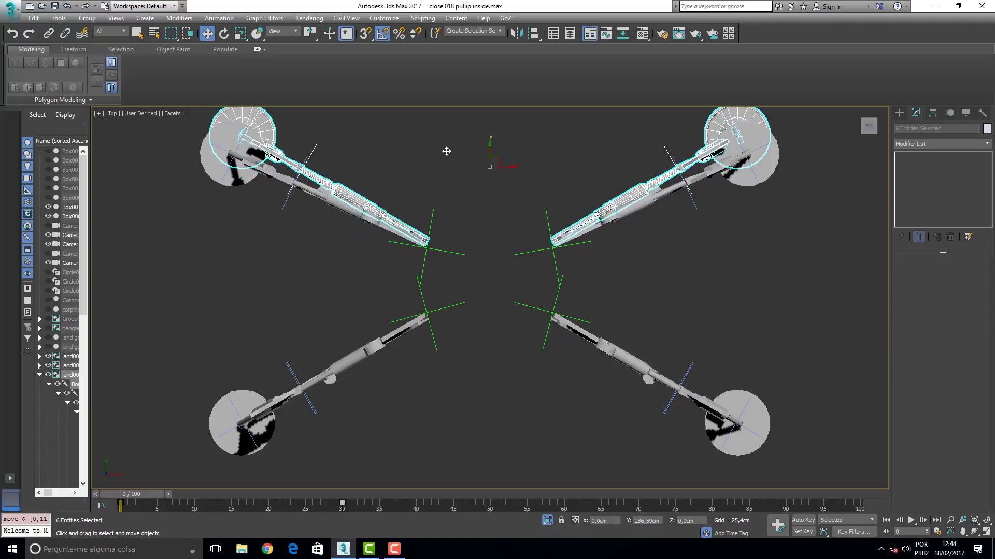
drag(447, 151, 446, 169)
click(604, 231)
- Rotate the top-right leg 5° and the top-left leg to -25° in Z
click(223, 33)
drag(701, 165, 702, 168)
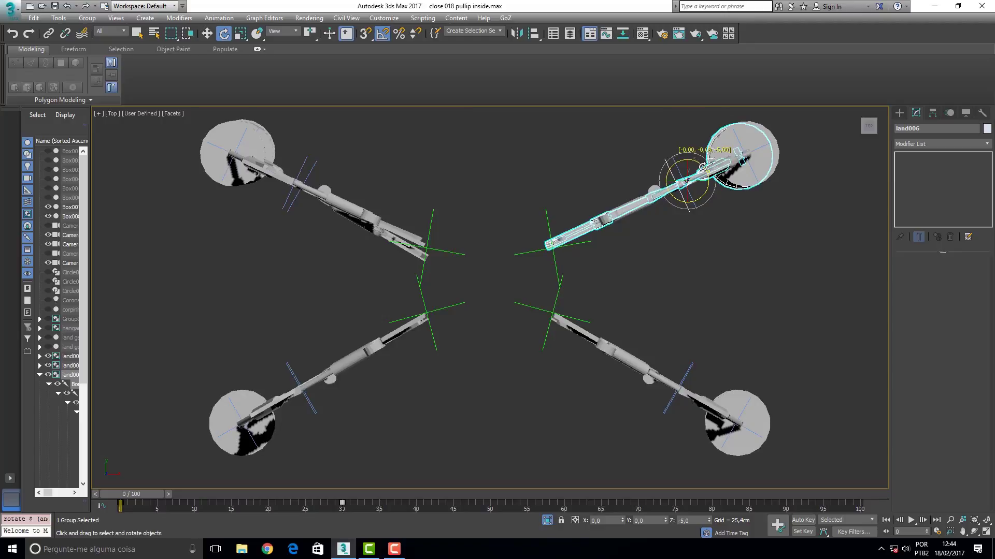
click(357, 224)
drag(307, 162, 304, 164)
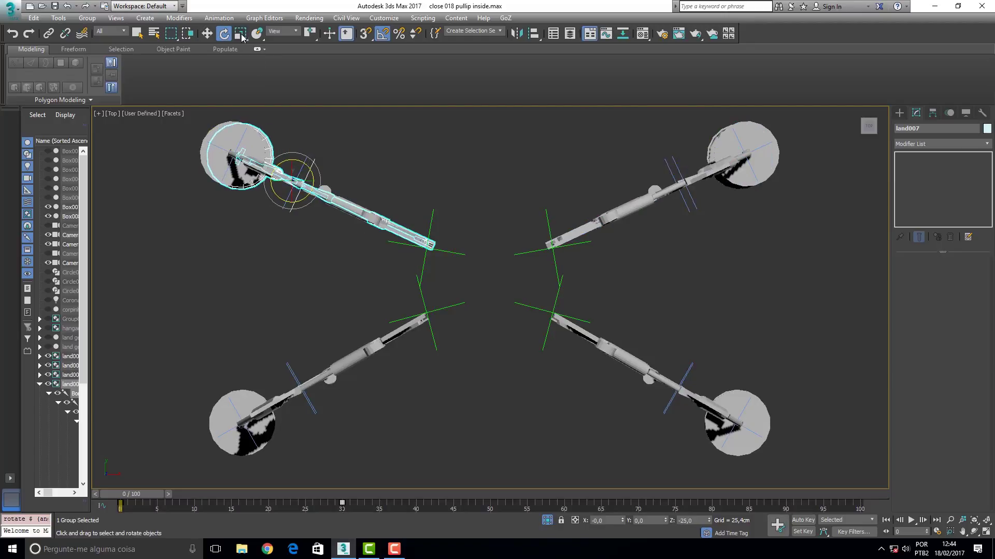
- Move both top legs onto their reference legs and restore the four-viewport layout
key(w)
drag(313, 182, 293, 168)
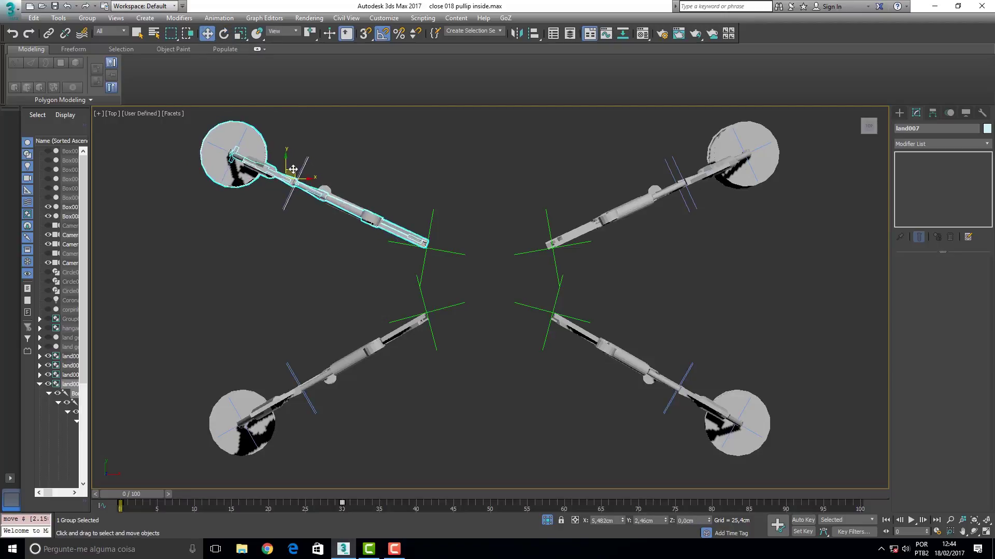
click(754, 140)
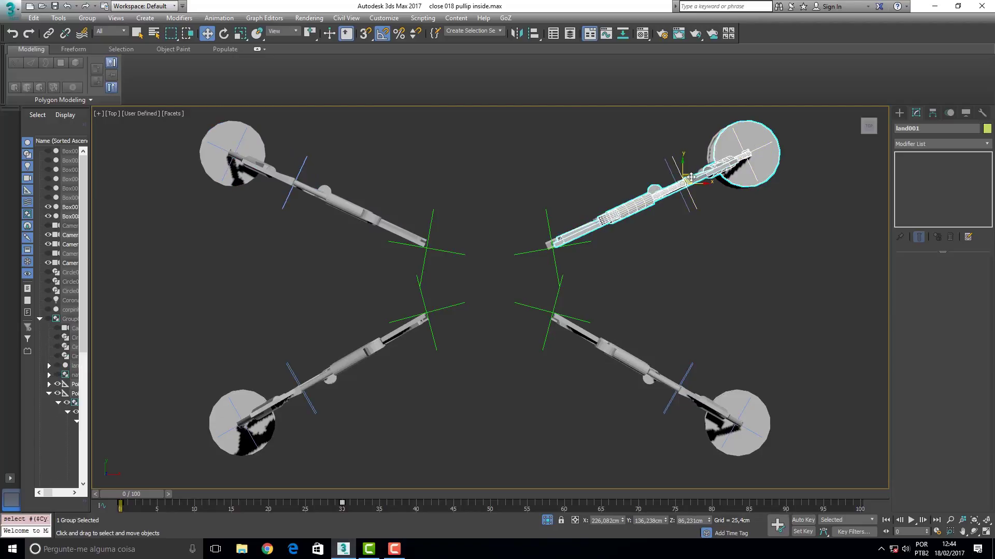
drag(691, 177, 685, 179)
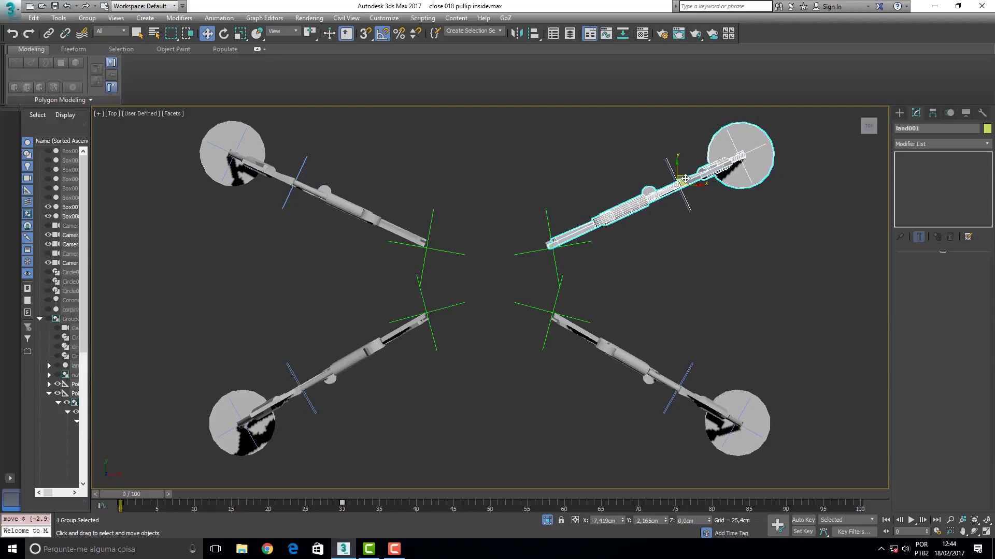
key(alt+w)
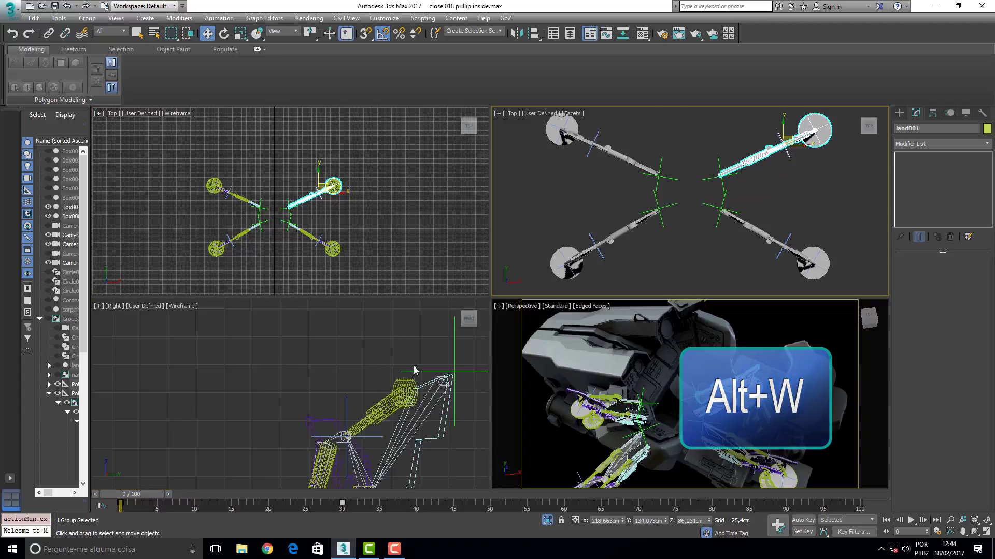
- Clear the selection and switch the maximized viewport to the Front view
key(alt+w)
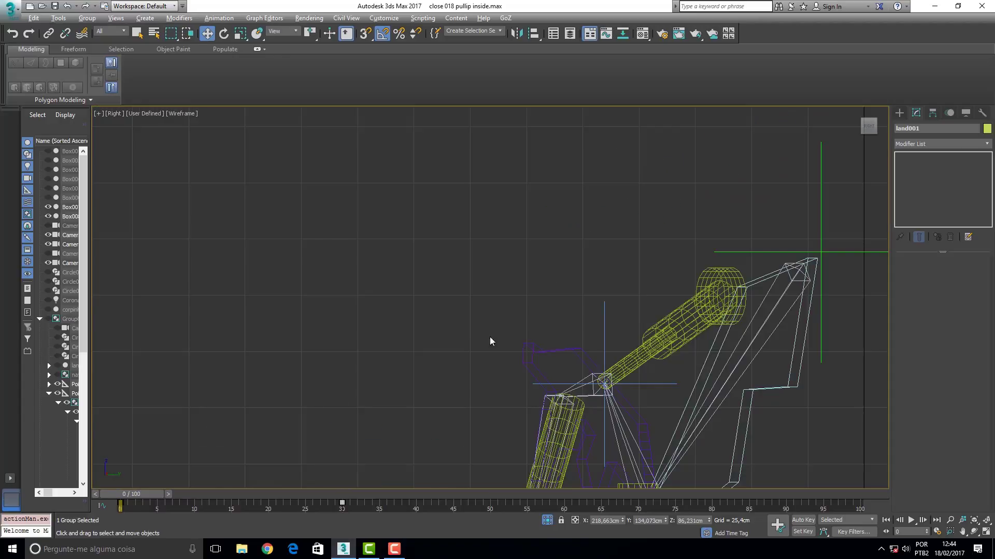
key(alt+w)
click(579, 195)
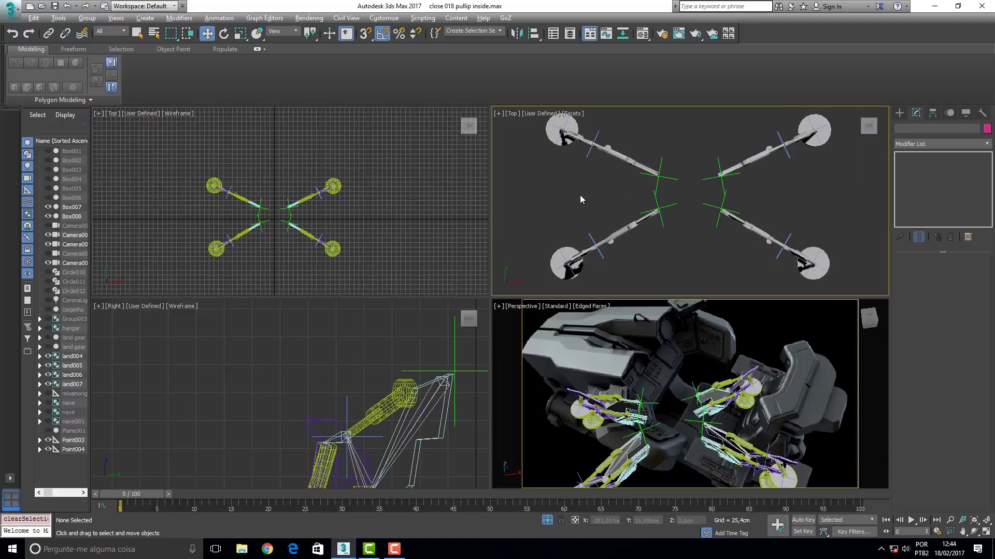
key(alt+w)
click(111, 114)
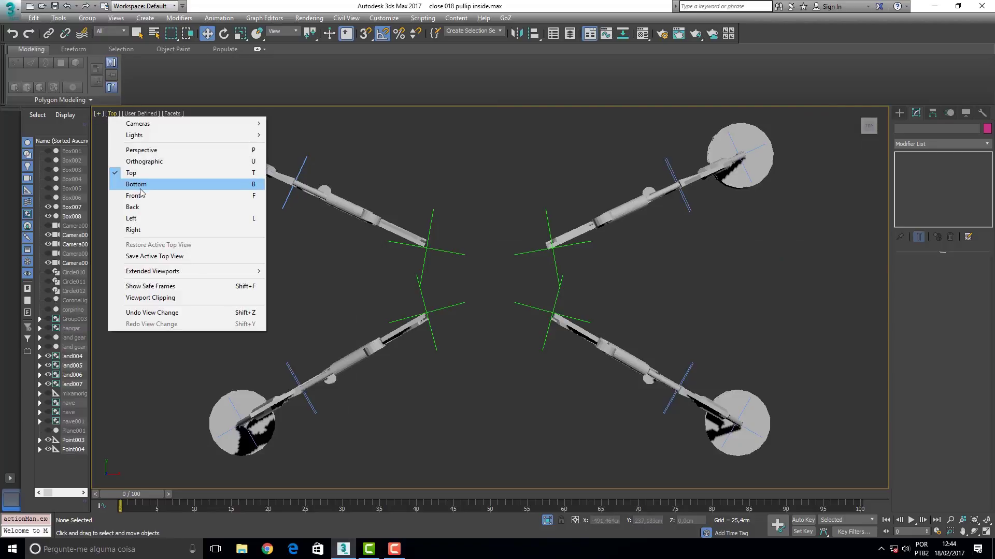
click(129, 195)
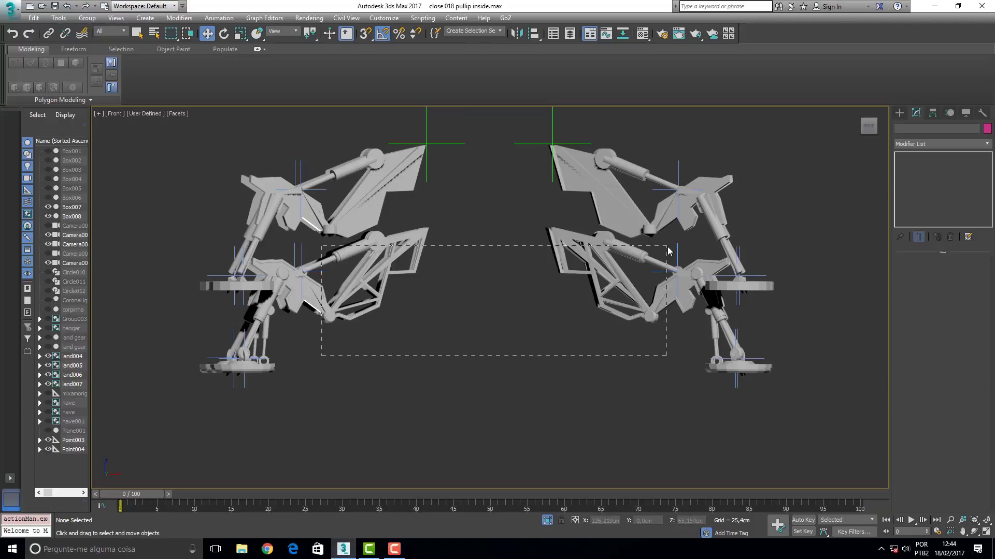
- Select the lower pair of gear legs and move them up along Y to the upper pair's height
drag(667, 251, 665, 257)
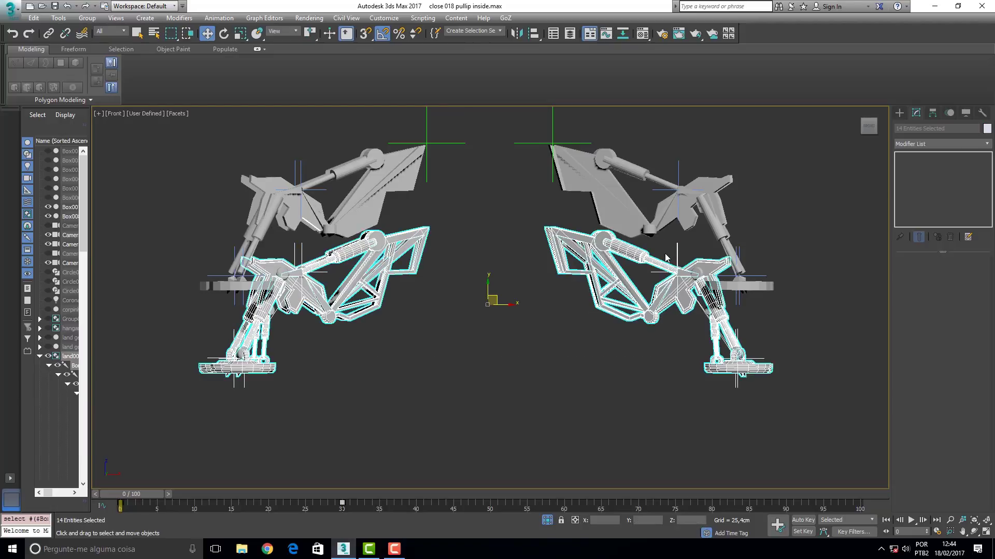
click(489, 279)
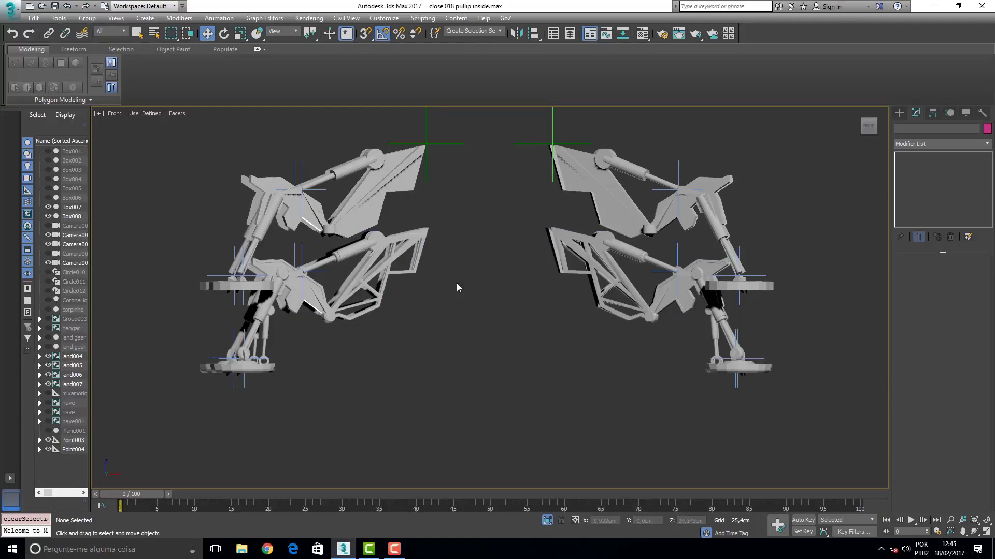
key(ctrl+z)
drag(489, 285, 485, 202)
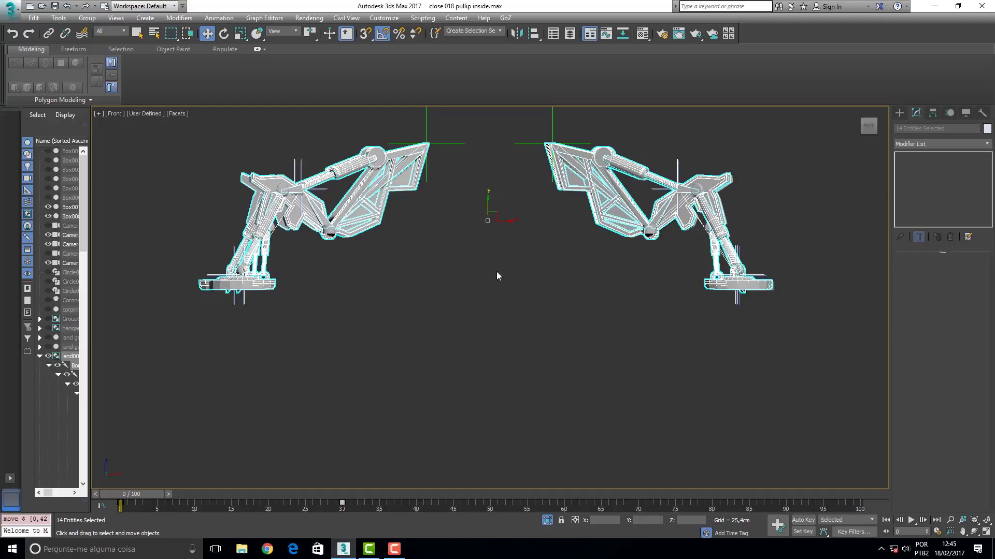
- In the Top view, delete the four duplicate gear groups, including land001
click(114, 113)
click(132, 190)
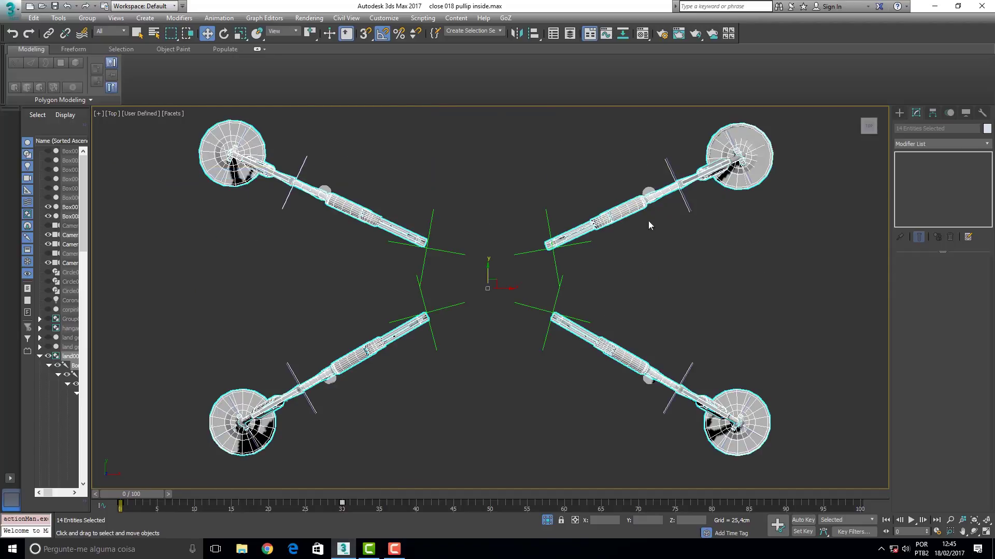
click(648, 195)
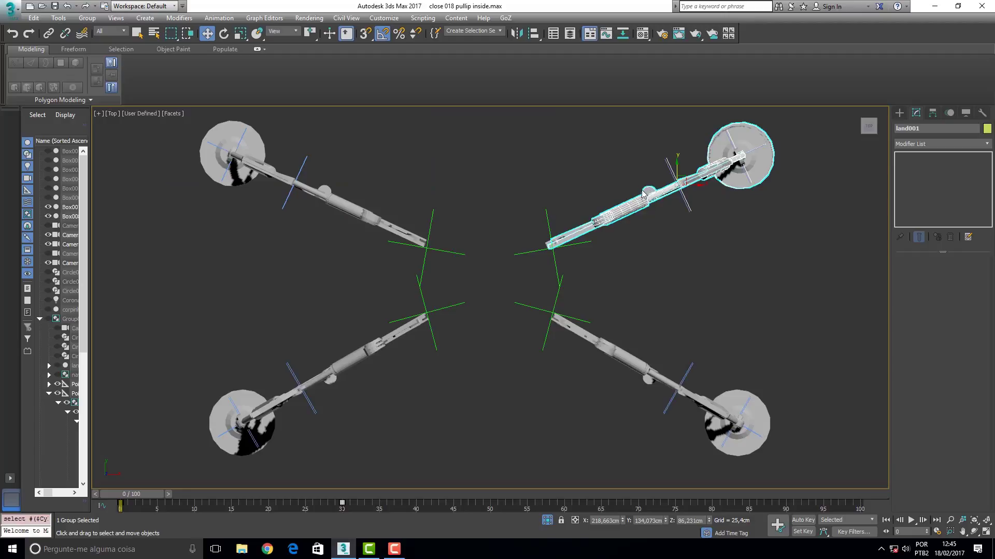
key(Delete)
click(650, 382)
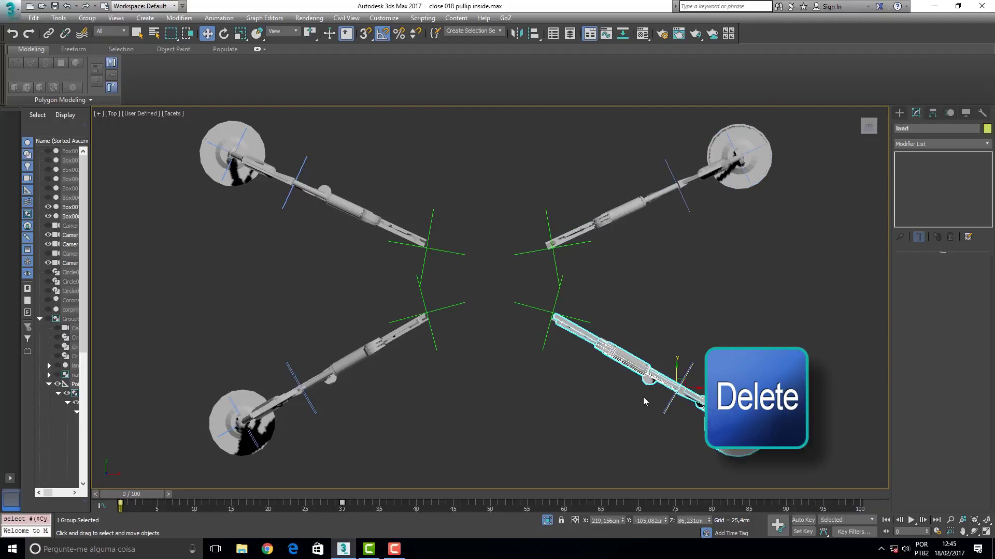
key(Delete)
click(329, 188)
key(Delete)
click(334, 379)
key(Delete)
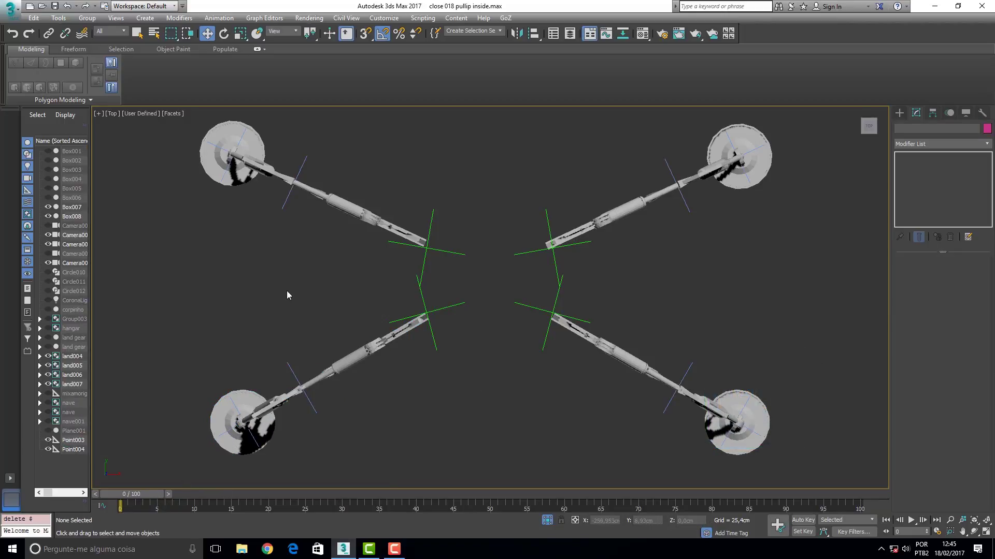
- In an orbited Perspective view, scrub to frame 42 to check the legs fold
click(112, 113)
click(139, 149)
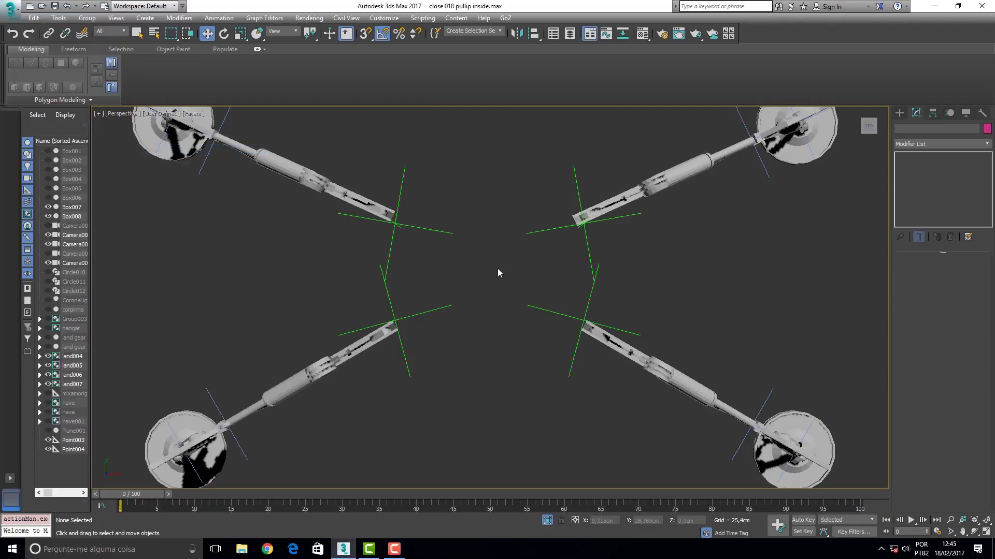
scroll(498, 273, down, 10)
scroll(498, 273, up, 5)
alt+middle_drag(498, 273, 217, 461)
mouse_move(139, 493)
mouse_down()
mouse_move(448, 479)
mouse_move(1, 513)
mouse_up()
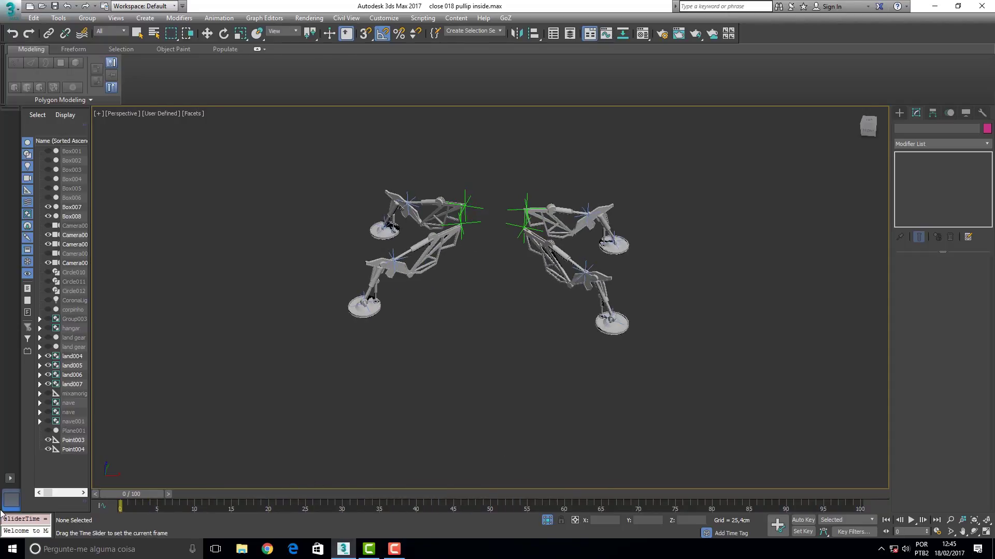
key(w)
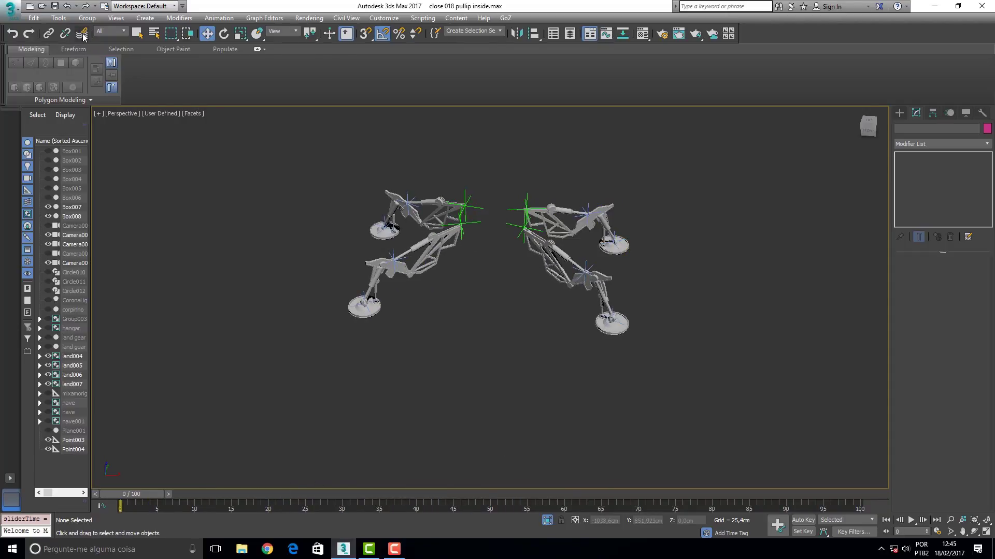
click(48, 35)
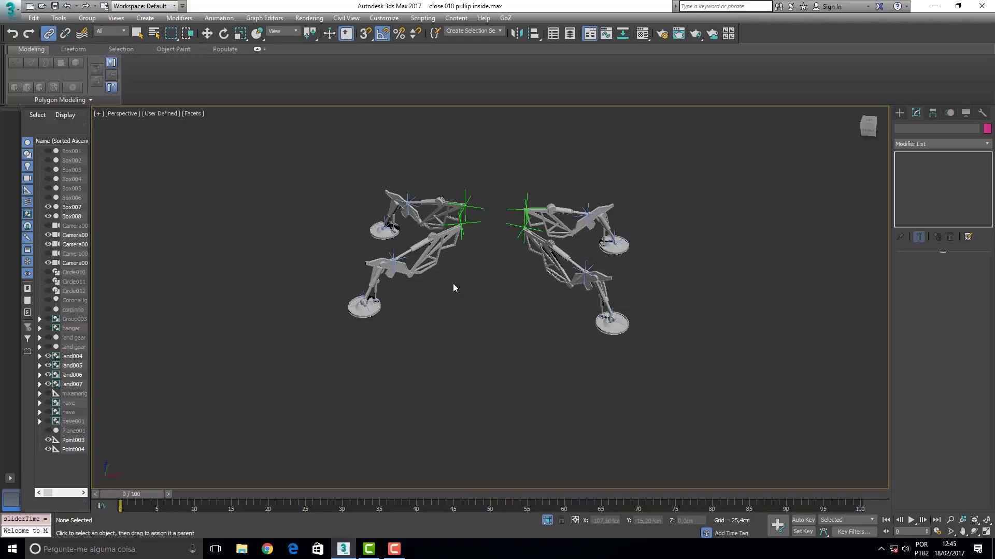
- Link land005, land007, land004 and land006 to their Point helpers, then scrub to frame 40 to test
mouse_move(449, 247)
mouse_down()
mouse_move(476, 226)
mouse_move(493, 233)
mouse_up()
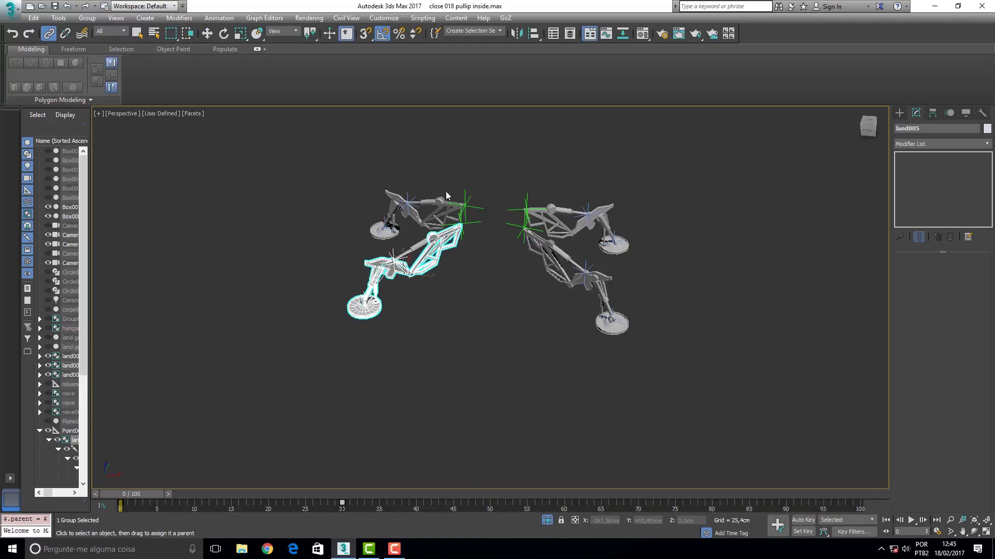
drag(440, 205, 477, 209)
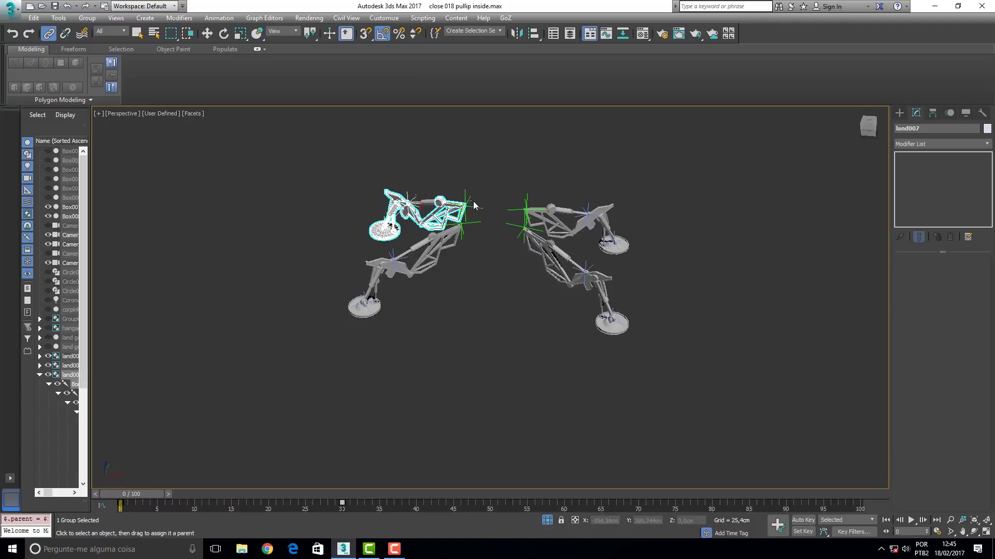
click(544, 256)
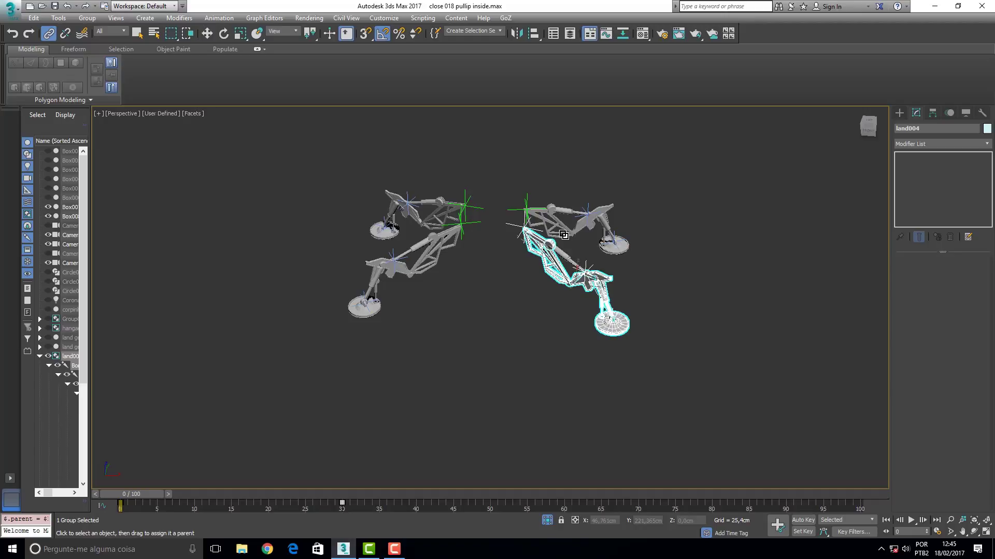
click(518, 214)
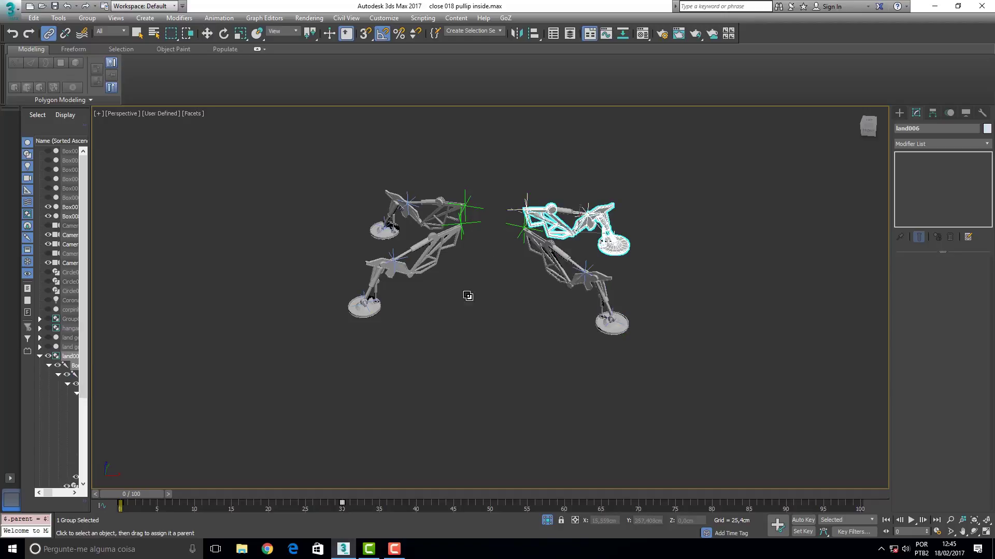
mouse_move(140, 495)
mouse_down()
mouse_move(376, 493)
mouse_move(129, 494)
mouse_up()
- From frame 0, end isolation to show the whole aircraft, zoom in, and play the animation
key(l)
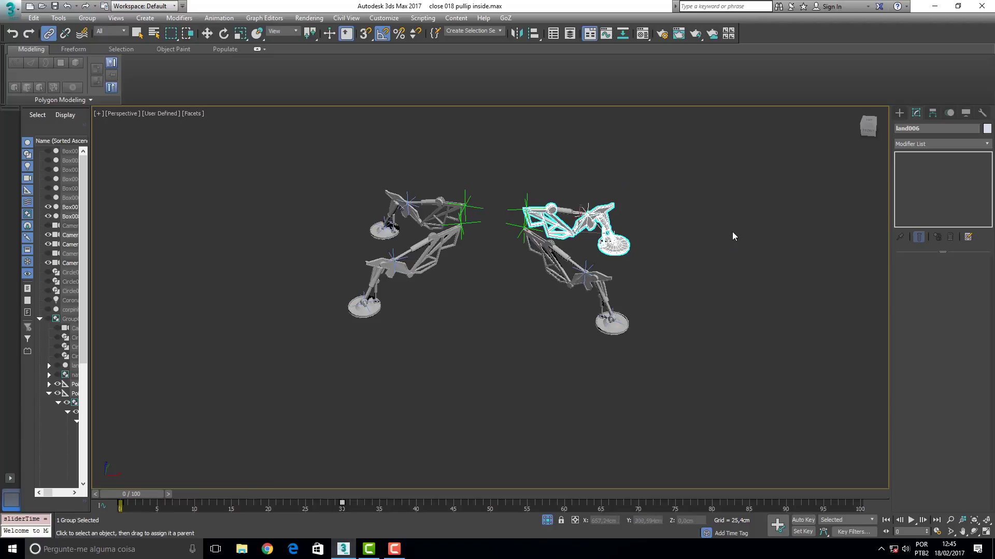
right_click(705, 183)
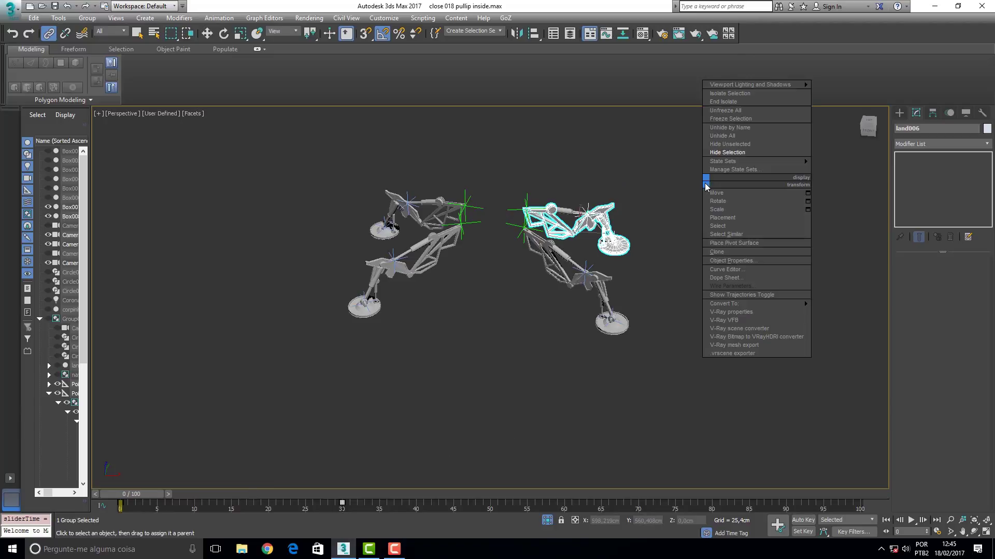
click(546, 523)
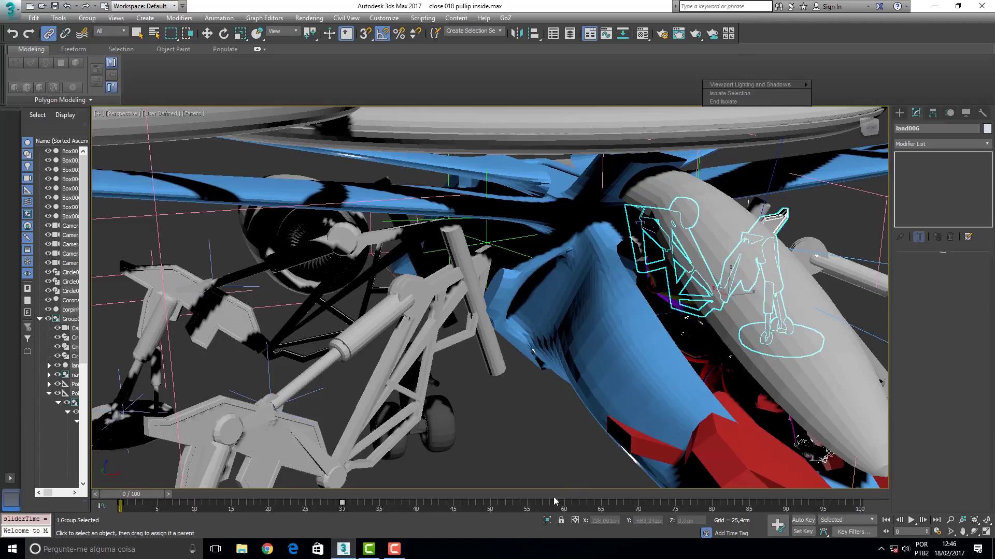
scroll(523, 281, up, 5)
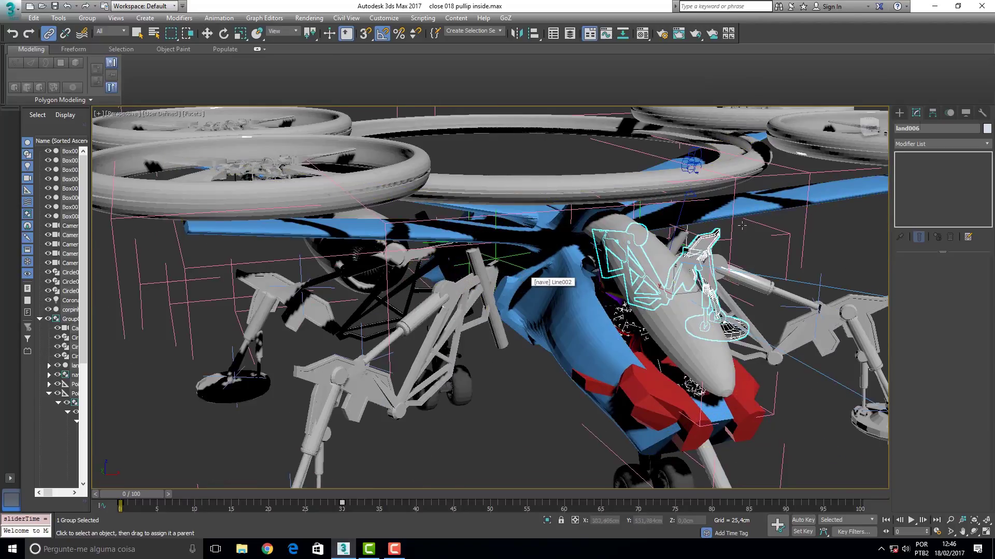
key(slash)
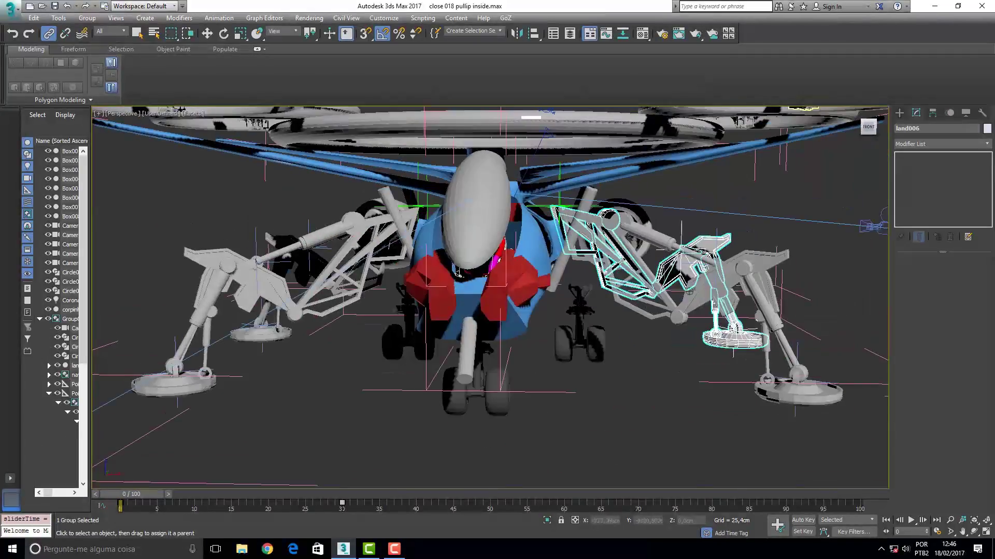
mouse_move(866, 132)
mouse_down()
mouse_move(839, 136)
mouse_move(860, 127)
mouse_up()
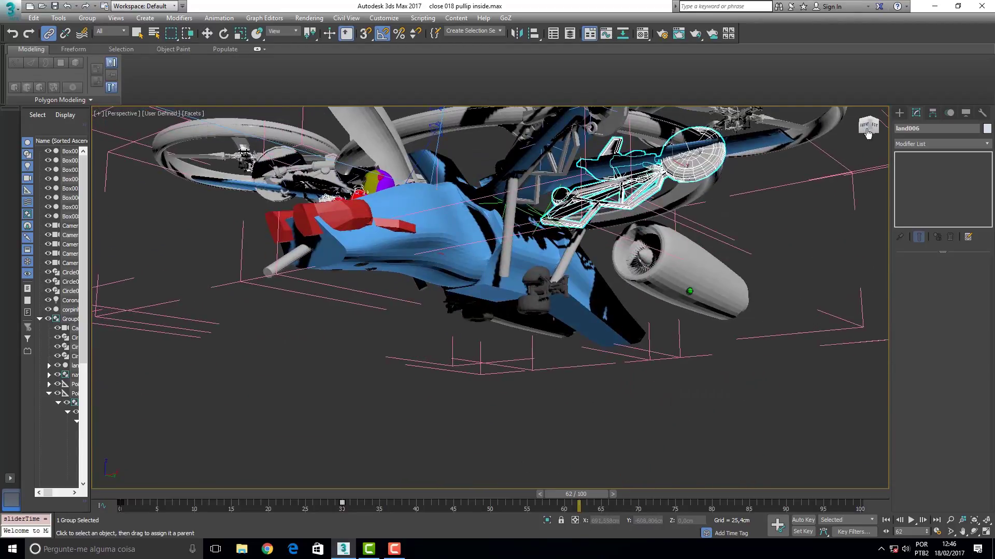
- Preview the gear animation across frames 38–61 with the aircraft framed, then return to frame 0
middle_drag(601, 352, 600, 420)
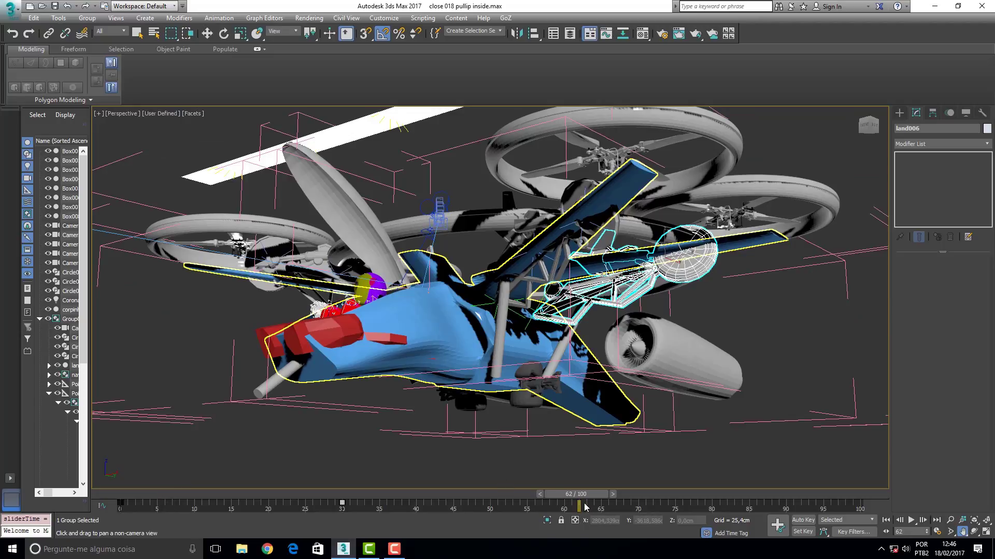
mouse_move(572, 498)
mouse_down()
mouse_move(515, 499)
mouse_move(562, 499)
mouse_up()
key(ctrl+p)
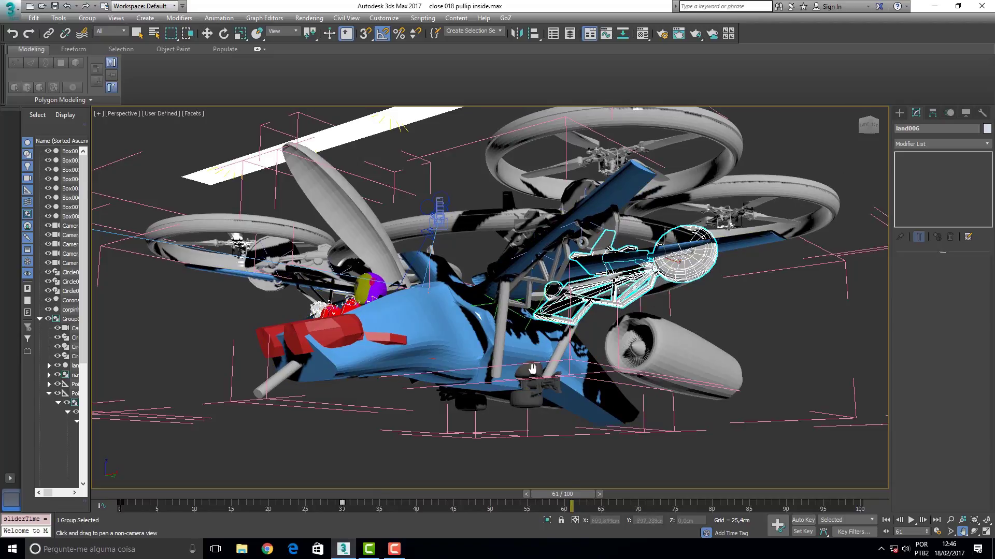
drag(563, 496, 404, 495)
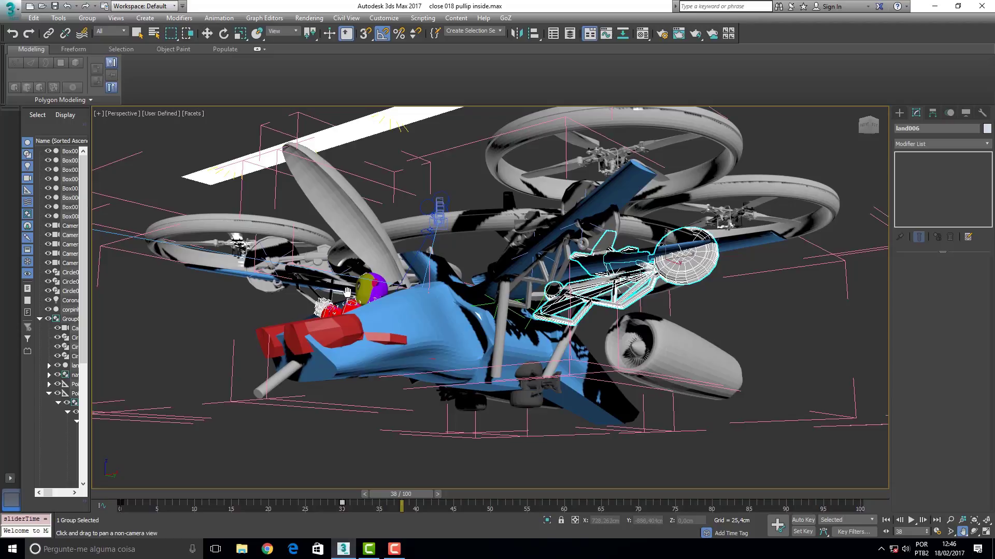
drag(407, 496, 505, 496)
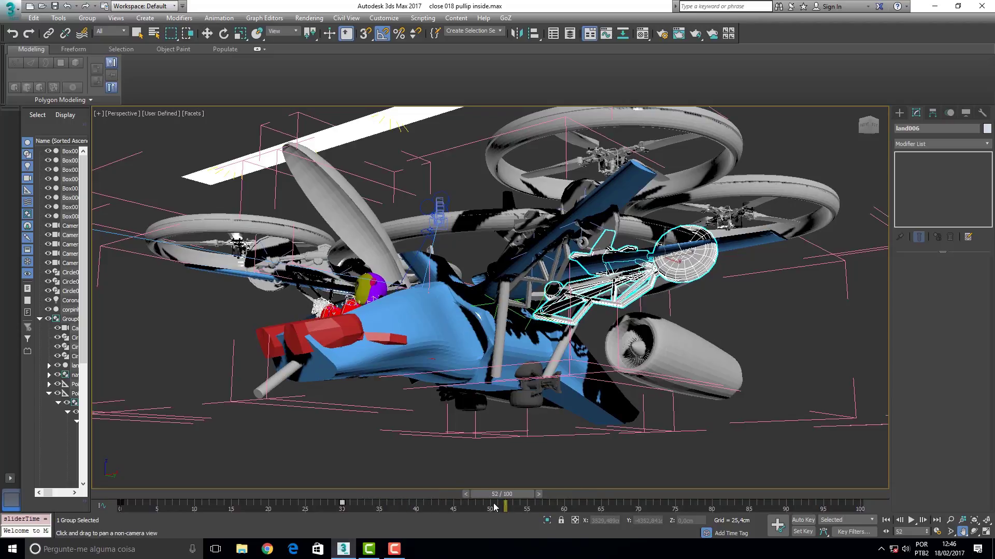
key(Home)
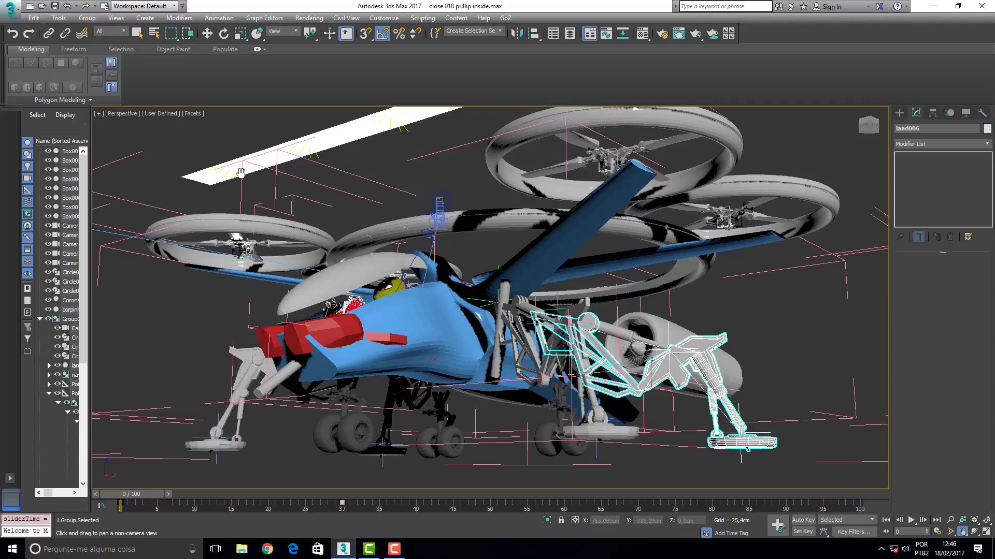